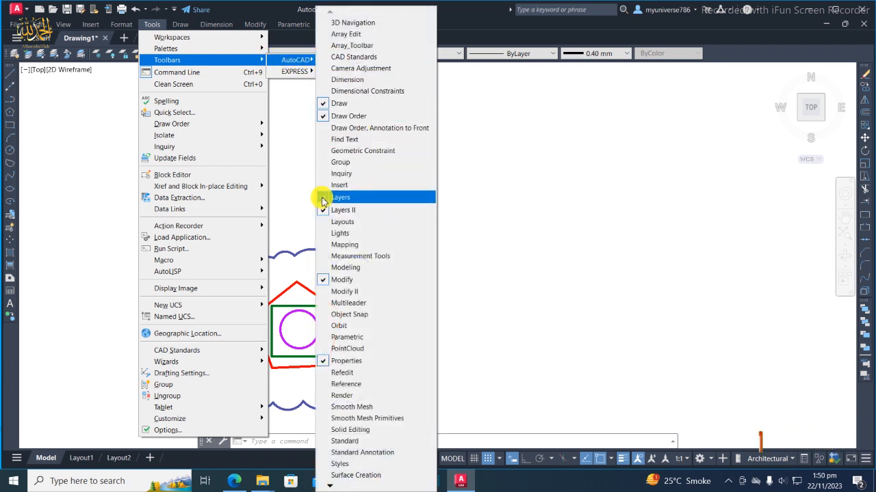
# Turn on the Layers toolbar and open the Layer Properties Manager
pyautogui.click(321, 197)
pyautogui.click(290, 176)
pyautogui.click(189, 78)
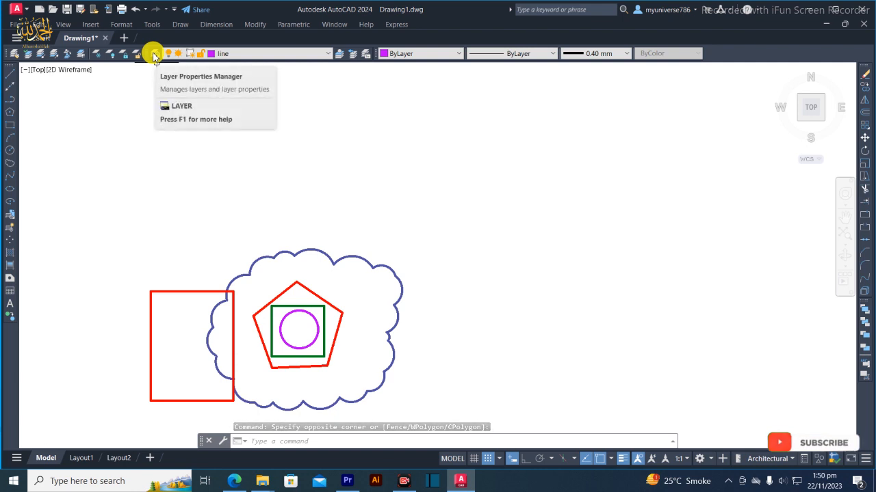
pyautogui.click(154, 56)
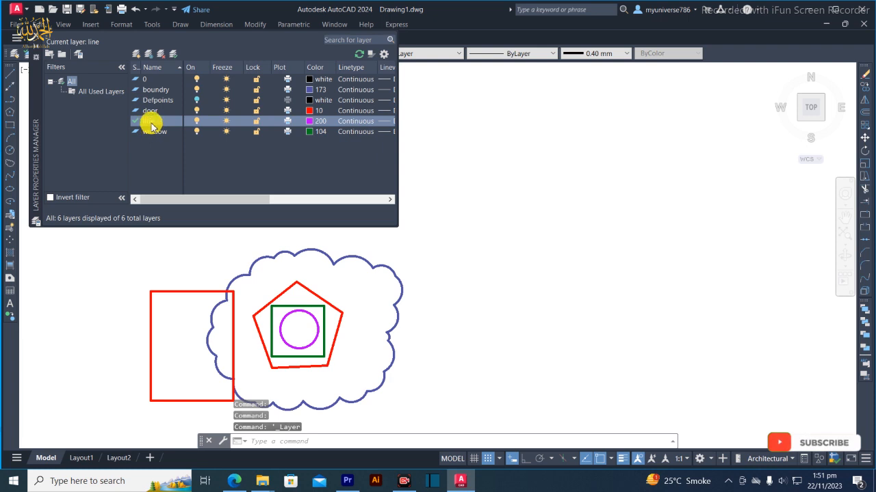
# Create a new layer with its default name in the layer list
pyautogui.click(136, 55)
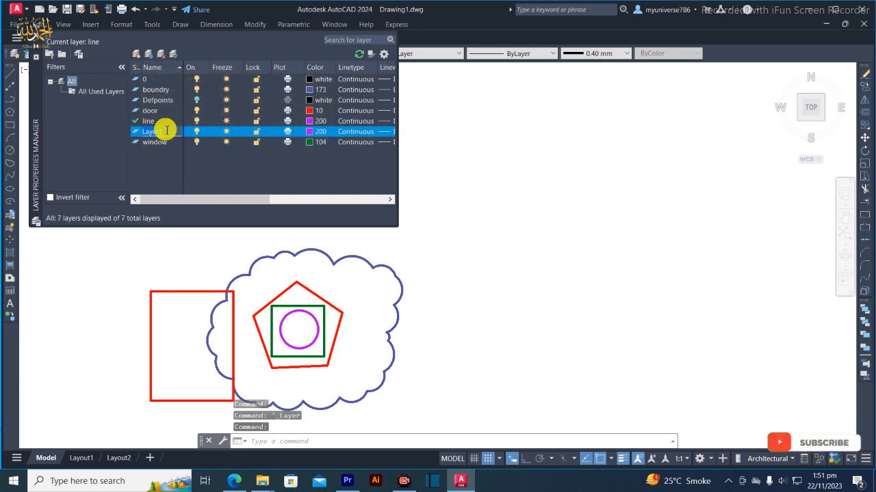
pyautogui.press('BackSpace')
pyautogui.click(161, 170)
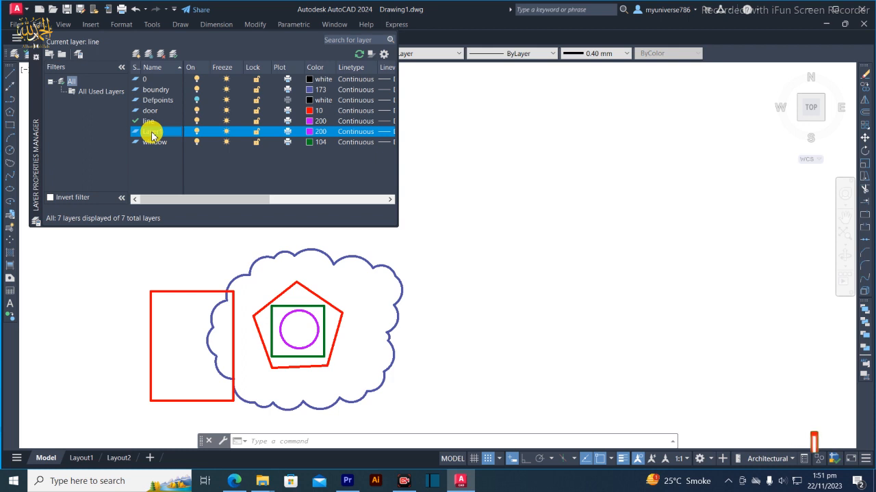
# Rename the newly created layer as 123 and delete it from the layer list
pyautogui.rightClick(151, 135)
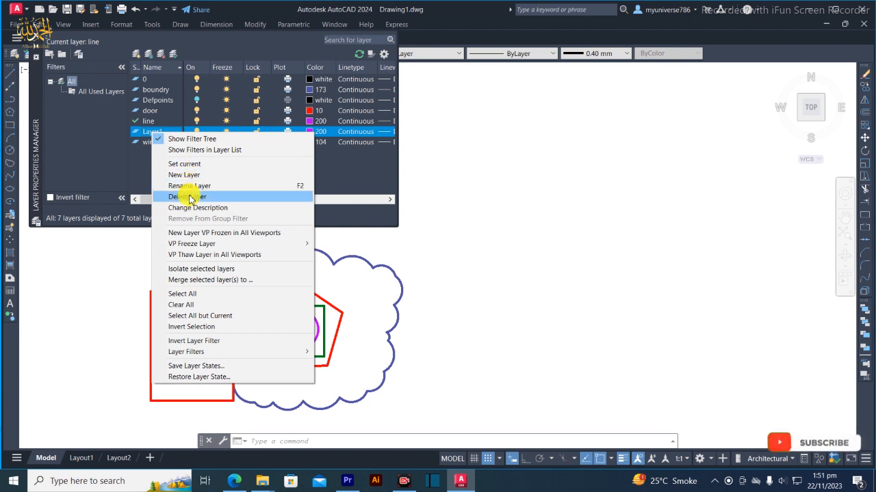
pyautogui.click(759, 463)
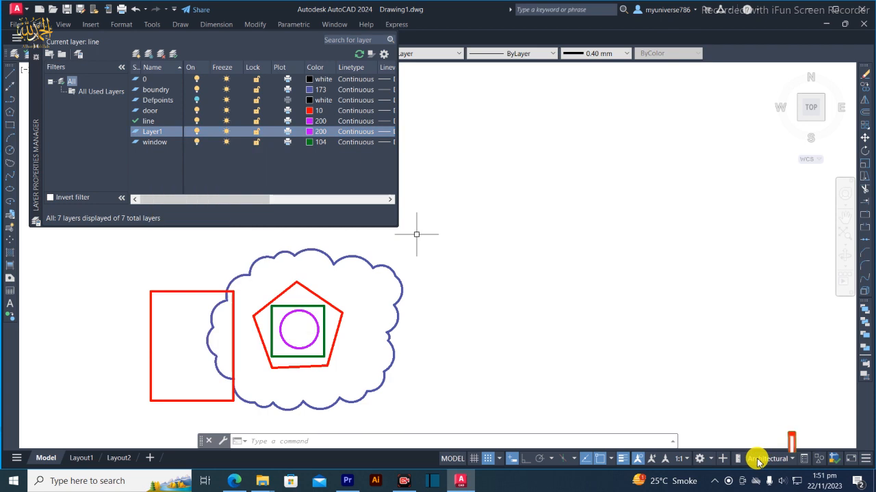
pyautogui.rightClick(154, 131)
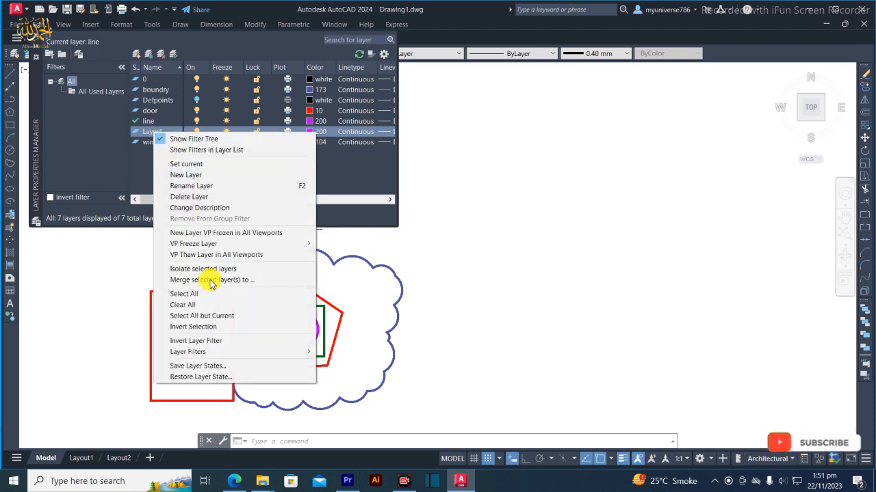
pyautogui.click(185, 185)
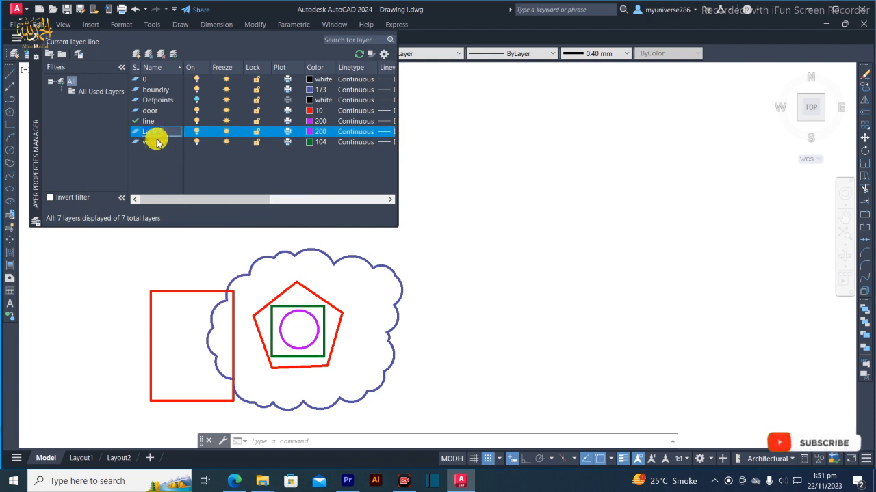
pyautogui.write('123')
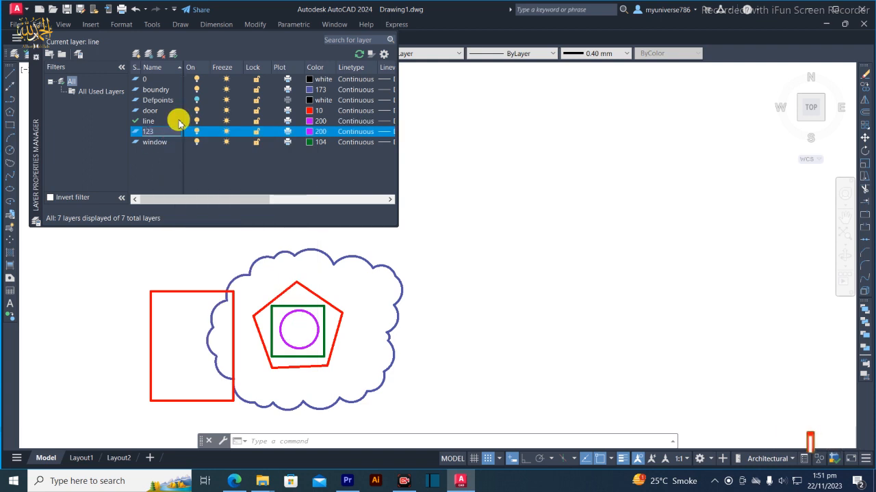
pyautogui.click(171, 160)
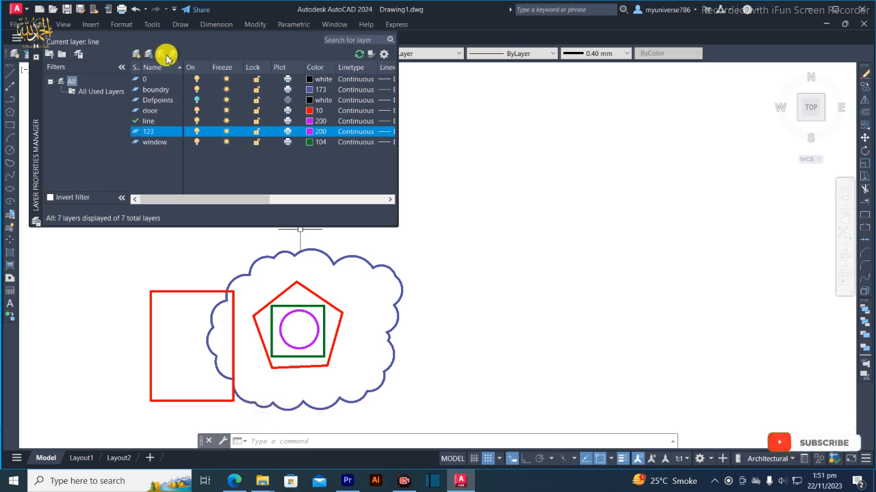
pyautogui.click(162, 57)
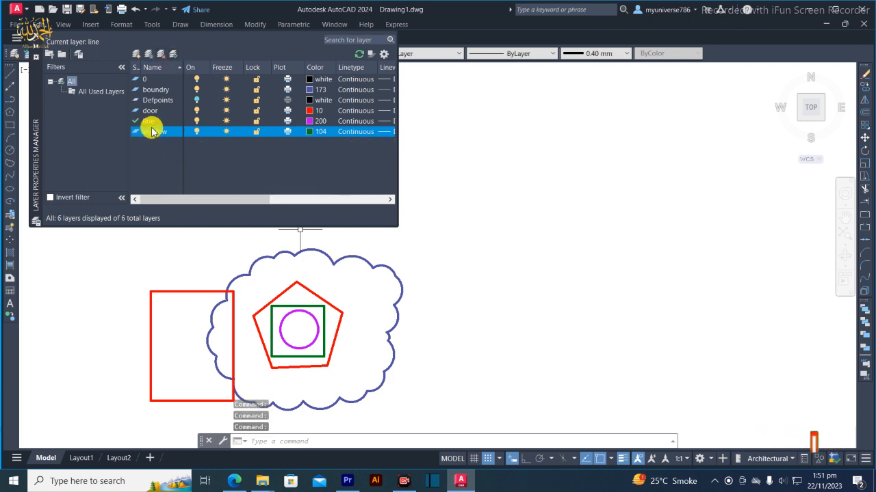
# Set the line layer's color to index color 172
pyautogui.click(310, 122)
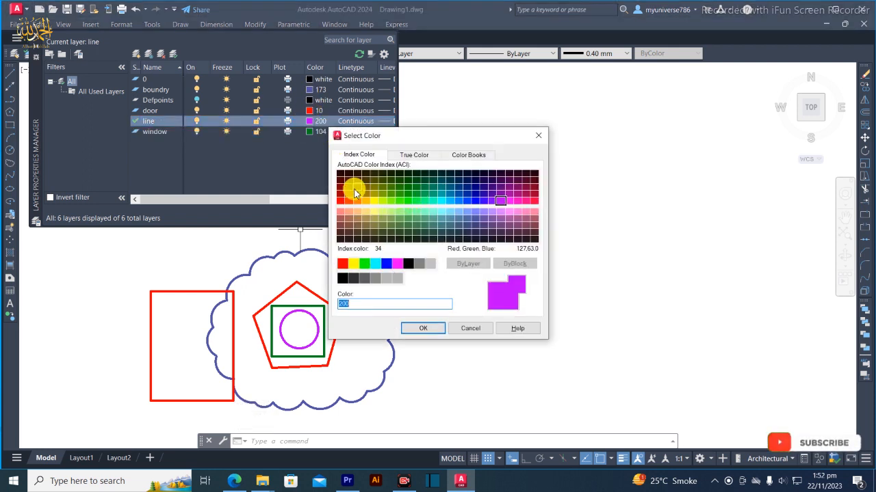
pyautogui.click(474, 196)
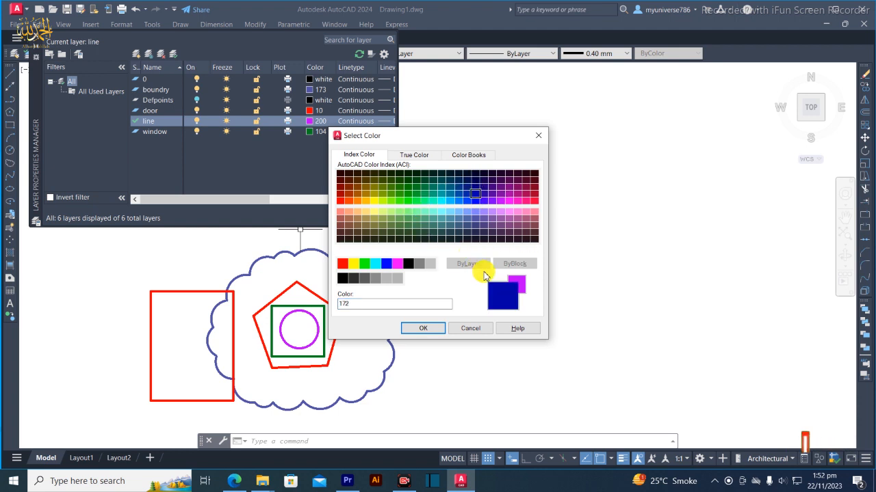
pyautogui.click(423, 328)
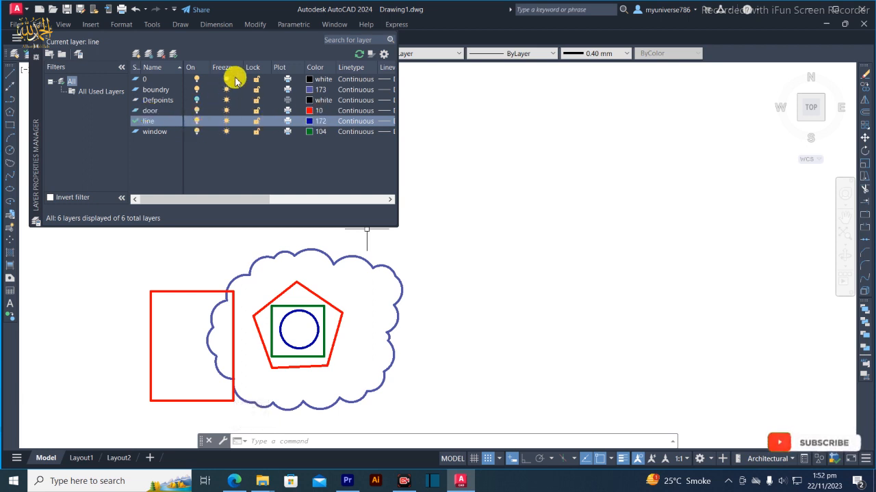
# Lock and unlock the line layer, and turn the window layer off and back on
pyautogui.click(257, 124)
pyautogui.click(257, 124)
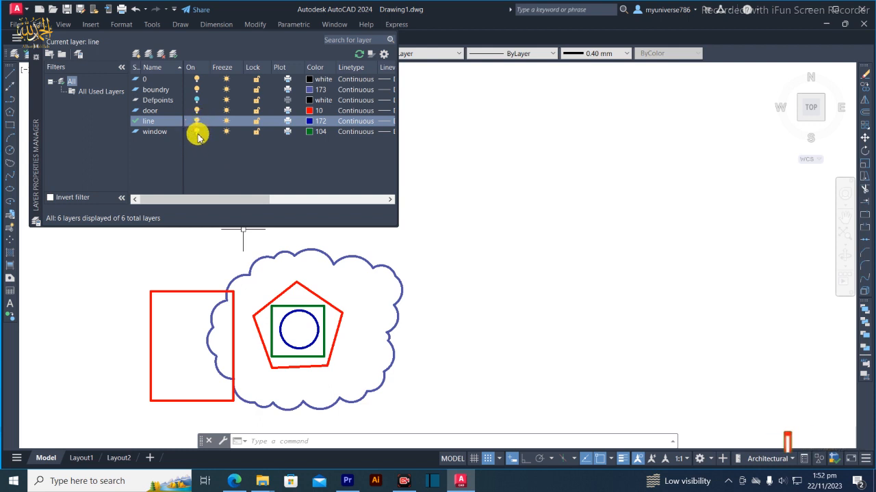
pyautogui.click(196, 131)
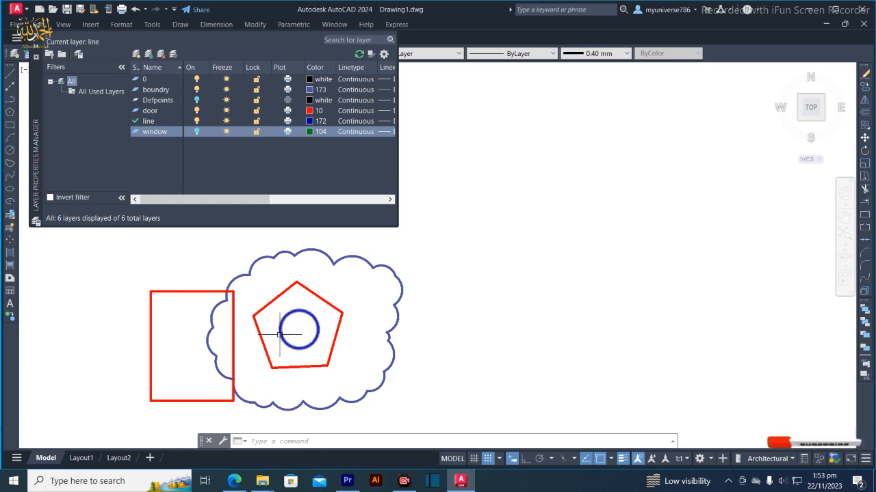
pyautogui.click(197, 132)
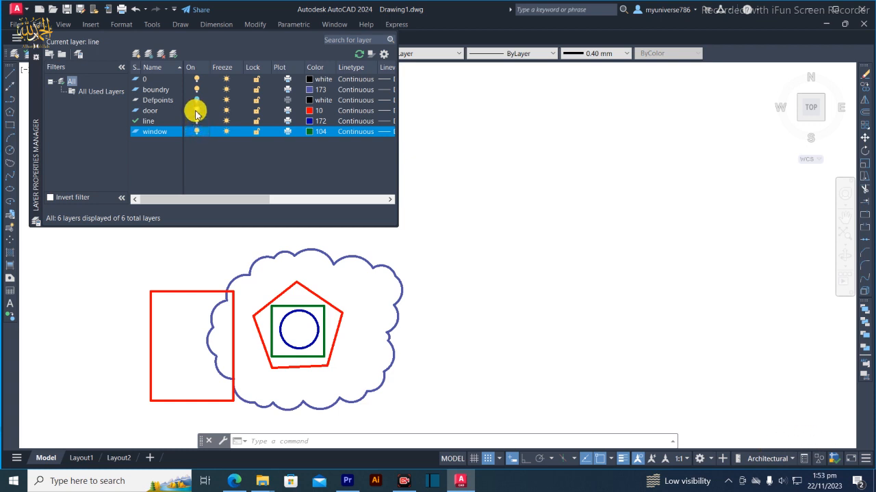
# Turn off the door and boundry layers
pyautogui.click(196, 111)
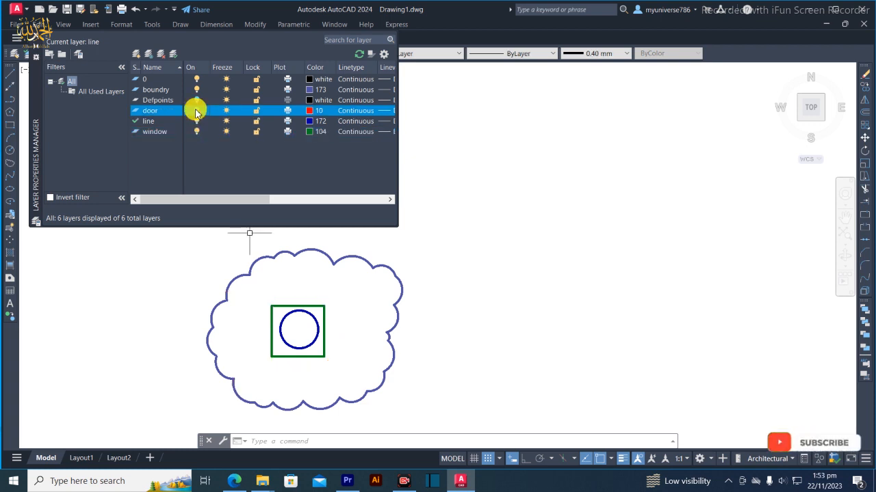
pyautogui.click(196, 111)
pyautogui.click(196, 110)
pyautogui.click(197, 90)
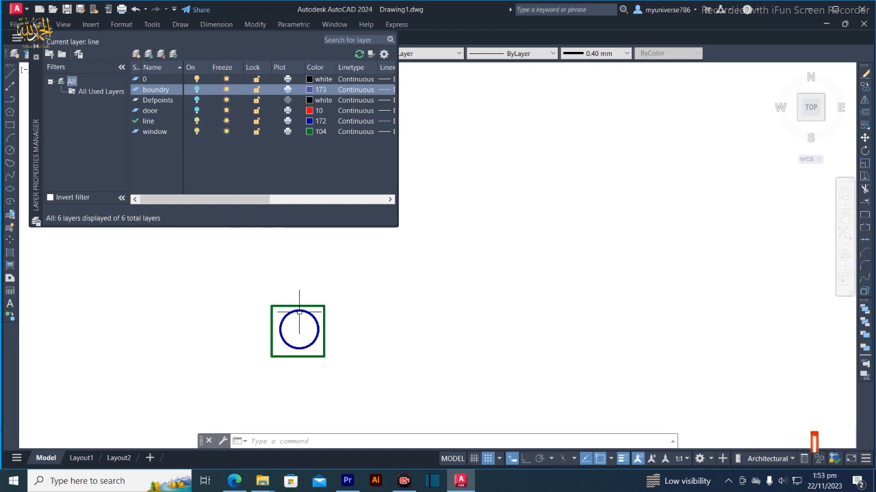
pyautogui.moveTo(305, 305)
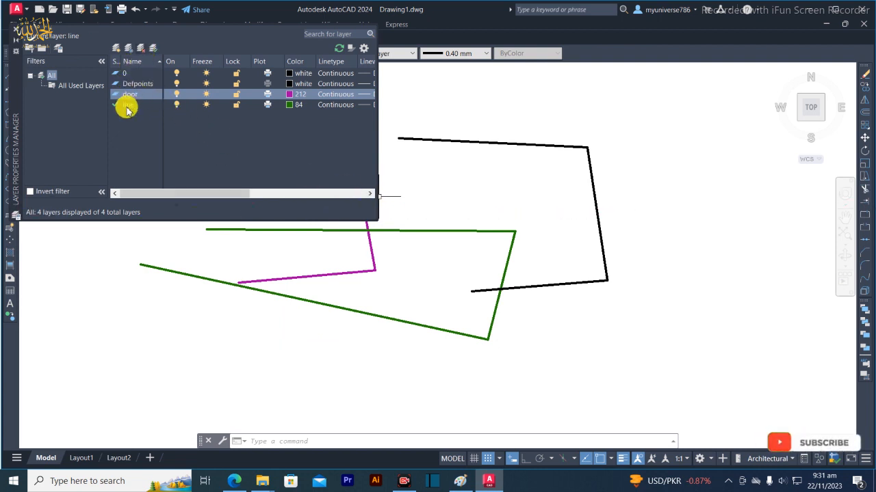
# Try to delete the line layer while it is the current layer
pyautogui.click(125, 105)
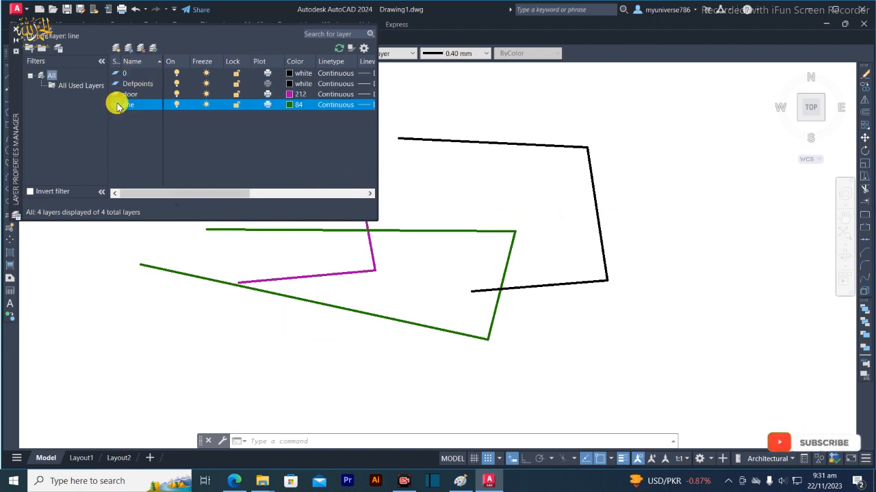
pyautogui.click(141, 49)
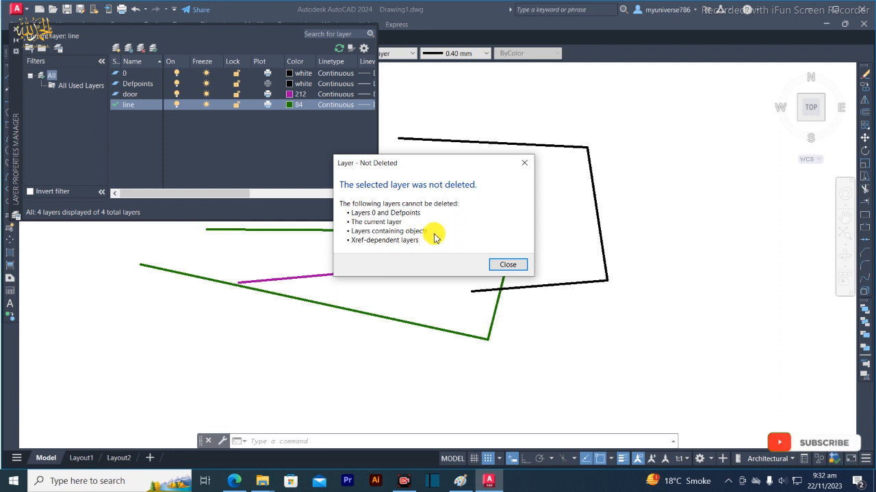
pyautogui.click(525, 165)
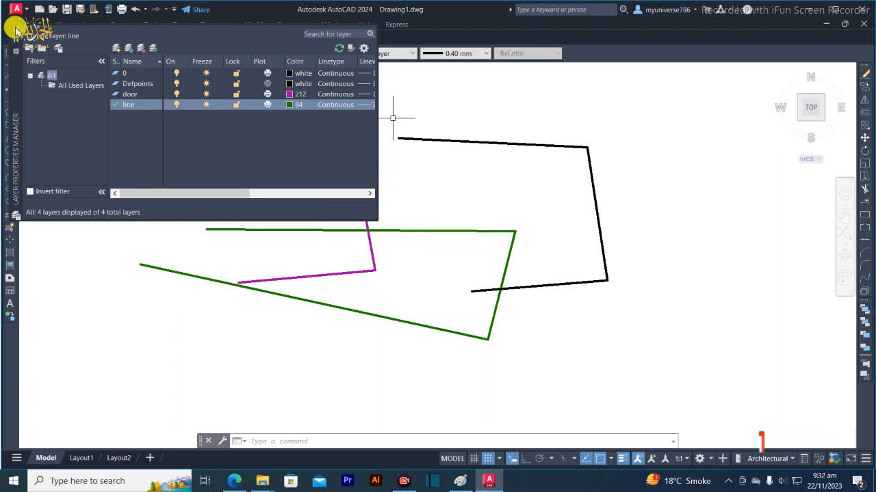
# Close the Layer Properties Manager and erase the three green lines drawn on the line layer
pyautogui.click(11, 34)
pyautogui.click(399, 230)
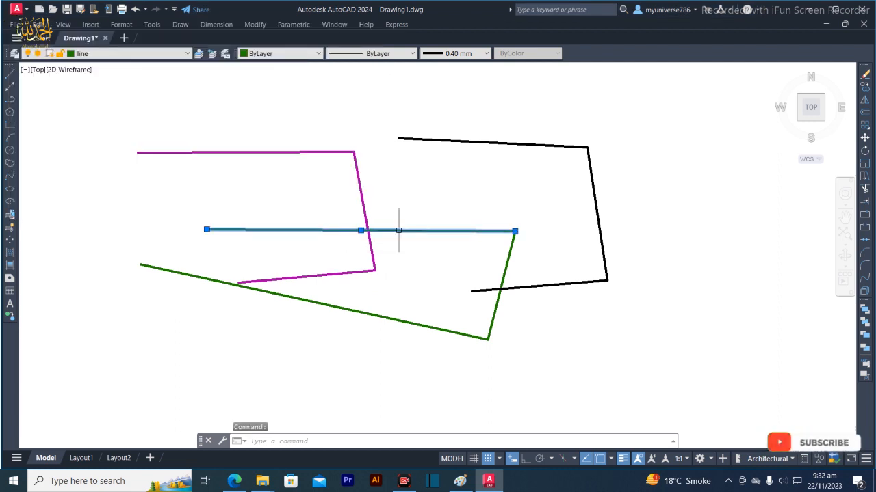
pyautogui.press('Delete')
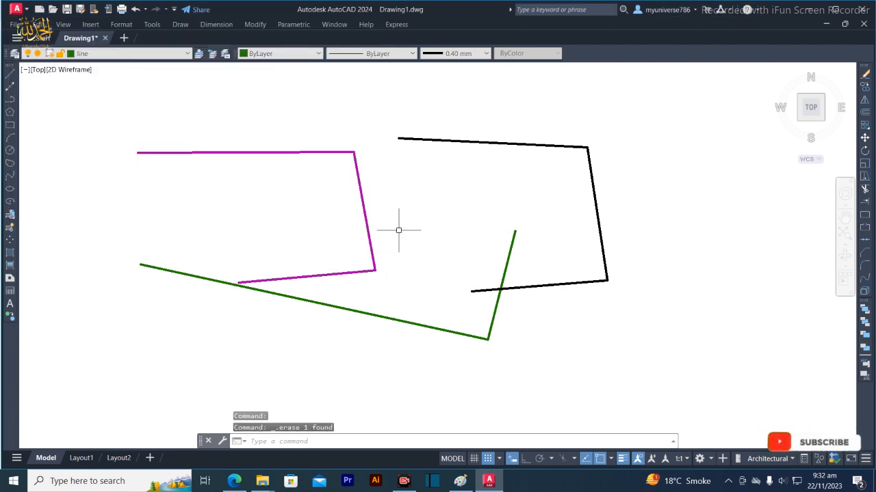
pyautogui.click(391, 317)
pyautogui.press('Delete')
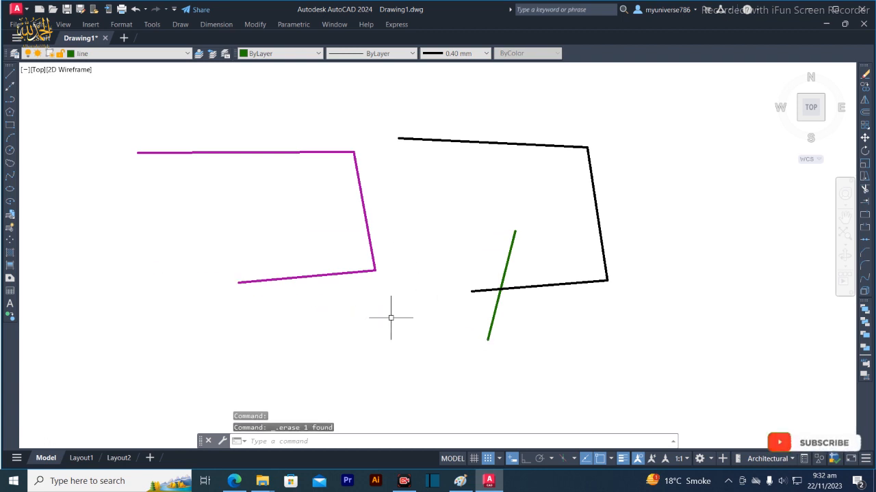
pyautogui.click(490, 331)
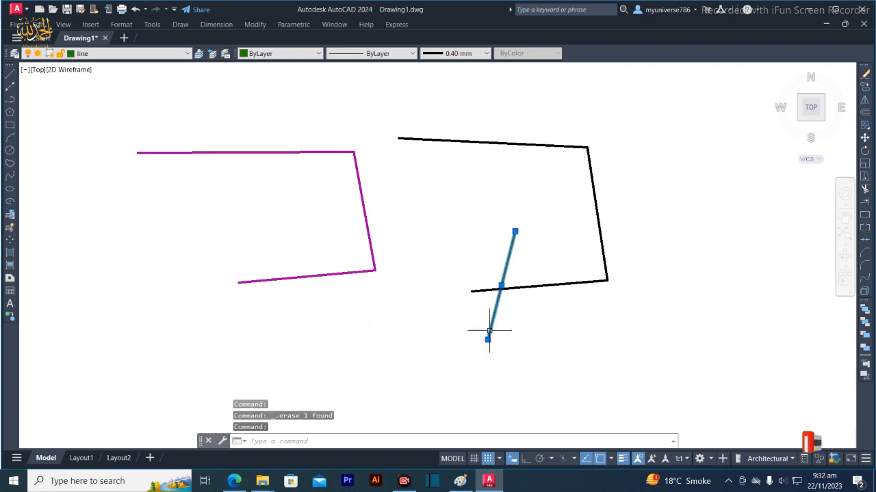
pyautogui.press('Delete')
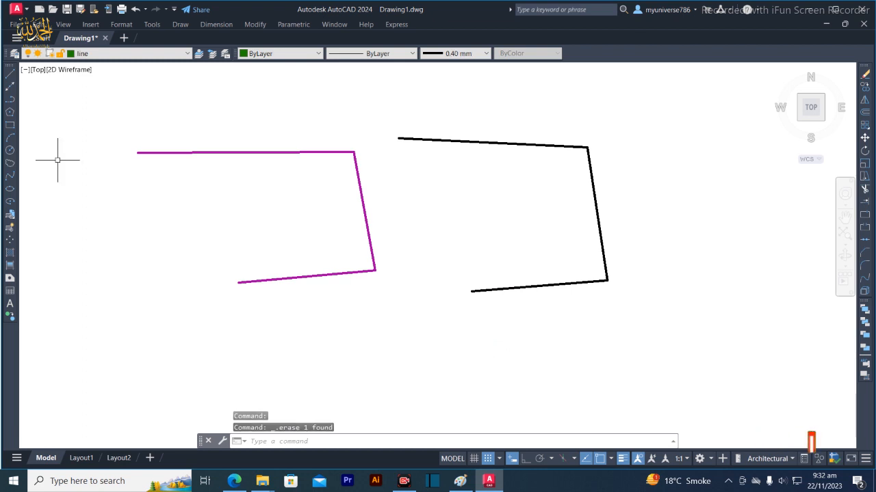
# Reopen the Layer Properties Manager, make the door layer current and delete the line layer
pyautogui.click(14, 54)
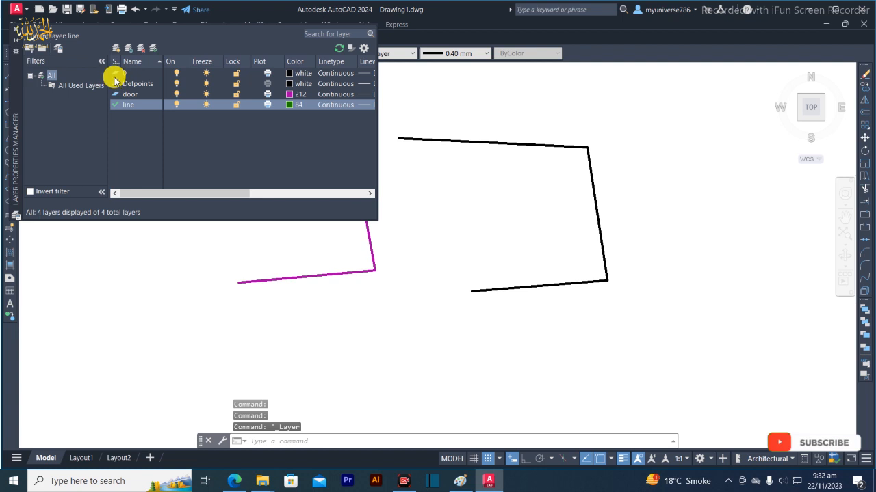
pyautogui.click(113, 96)
pyautogui.click(114, 96)
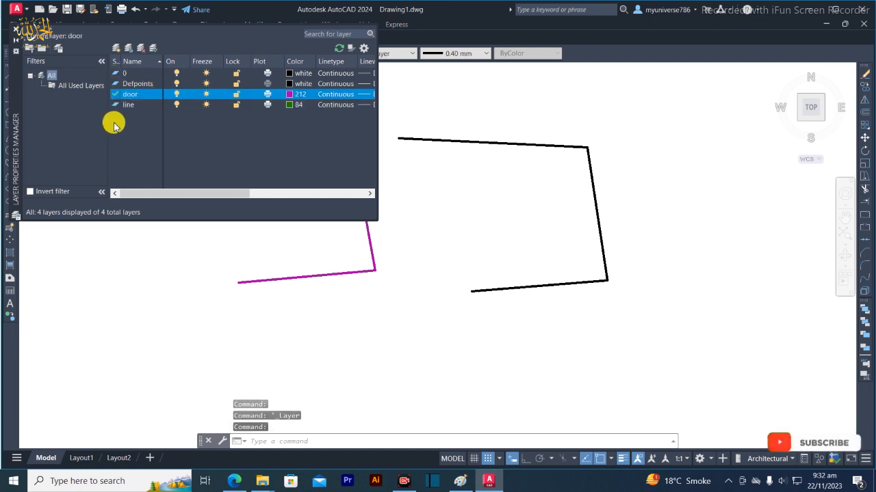
pyautogui.click(113, 104)
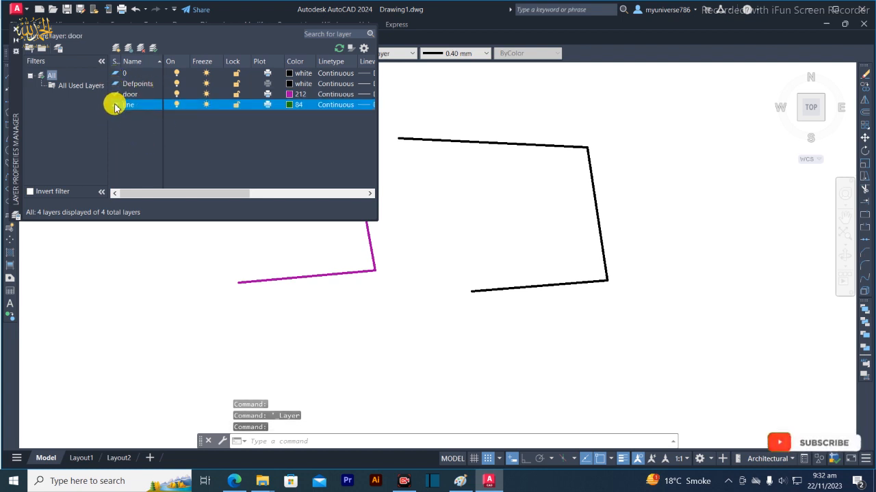
pyautogui.click(141, 48)
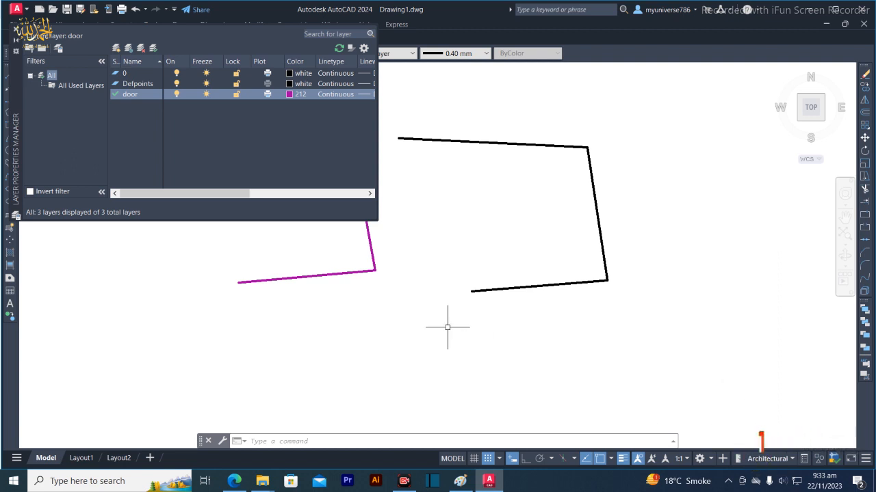
# Make layer 0 current and erase the three magenta lines drawn on the door layer
pyautogui.doubleClick(115, 73)
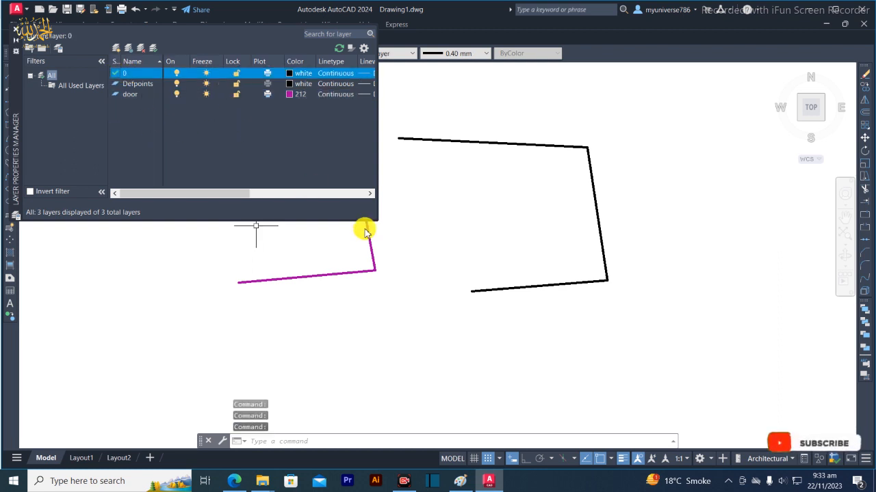
pyautogui.click(16, 30)
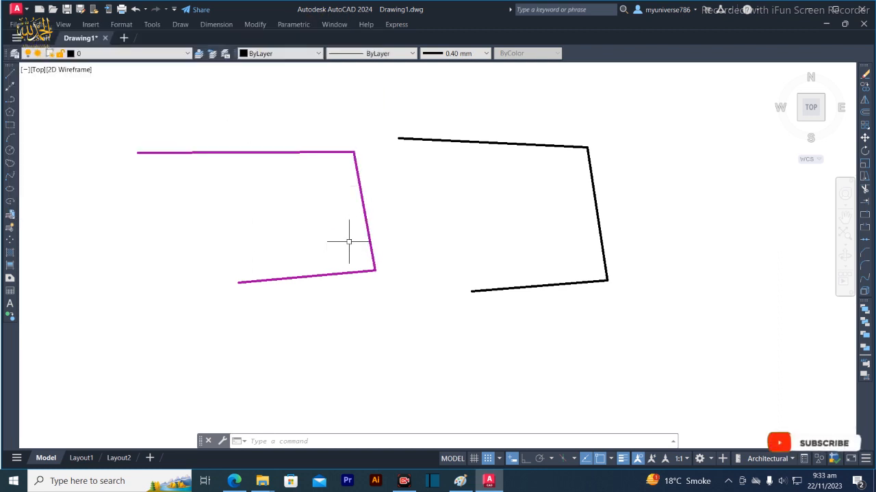
pyautogui.press('Delete')
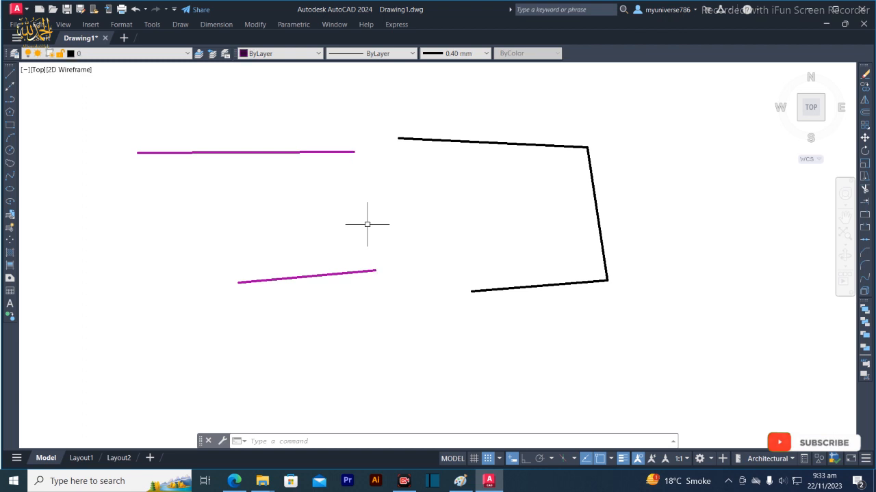
pyautogui.click(341, 153)
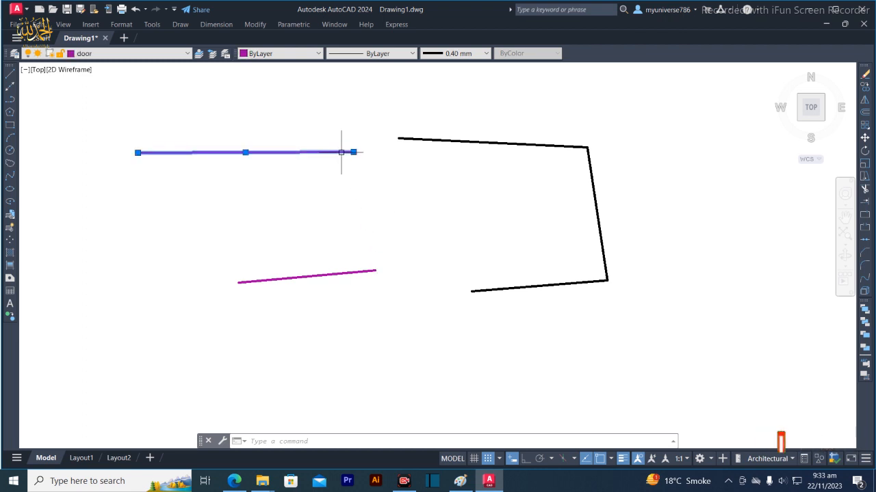
pyautogui.press('Delete')
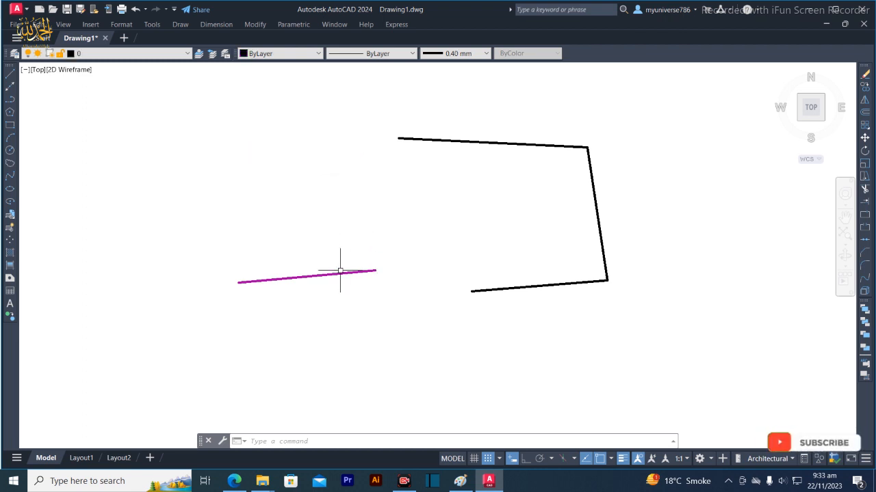
pyautogui.press('Delete')
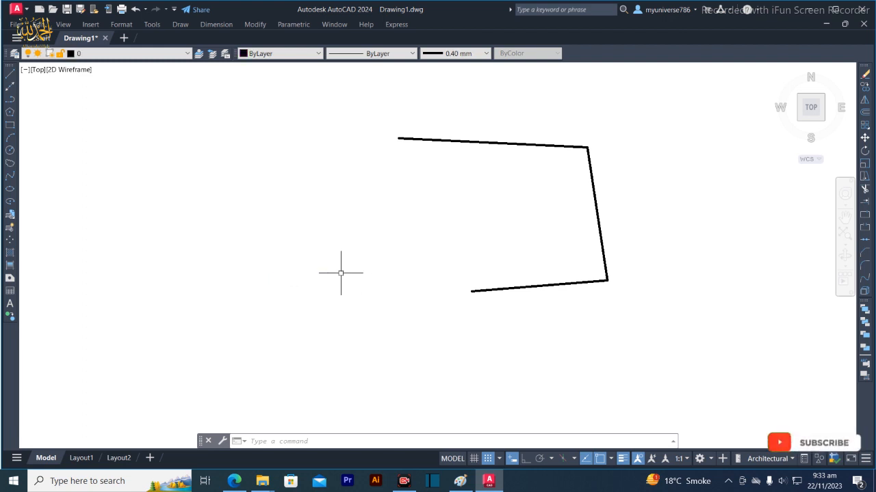
# Try to delete the door layer in the Layer Properties Manager
pyautogui.click(13, 54)
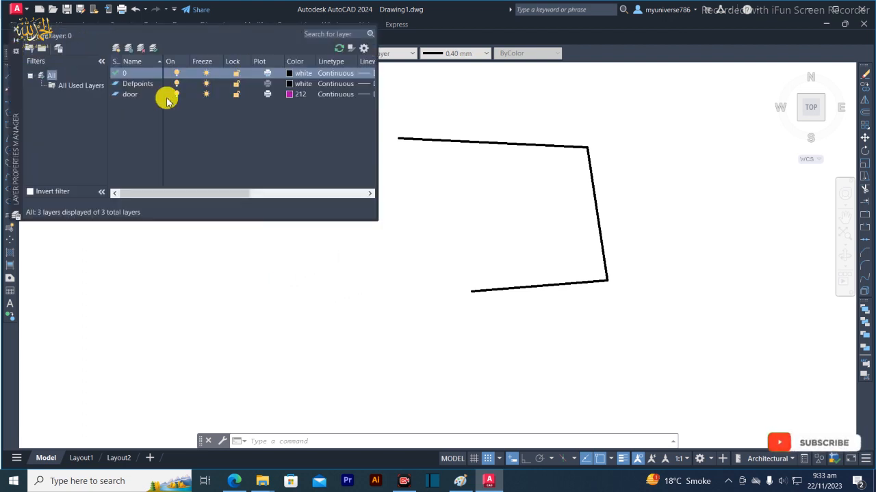
pyautogui.click(115, 95)
pyautogui.rightClick(115, 93)
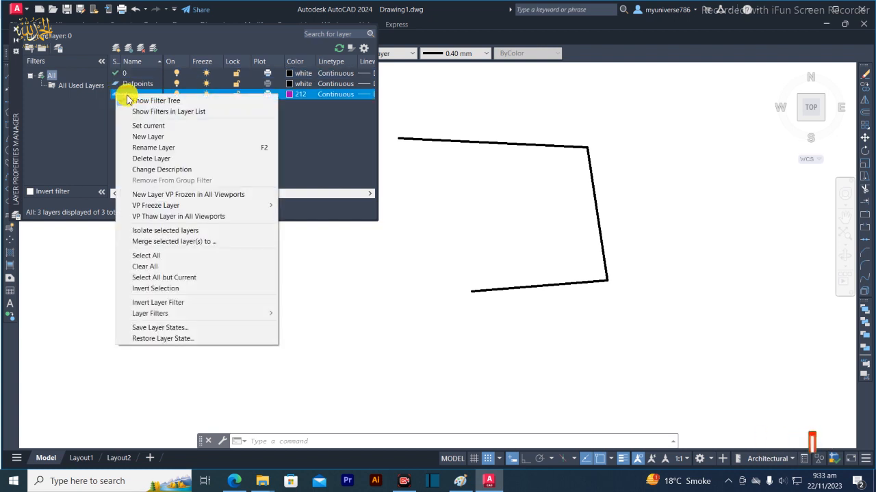
pyautogui.click(160, 158)
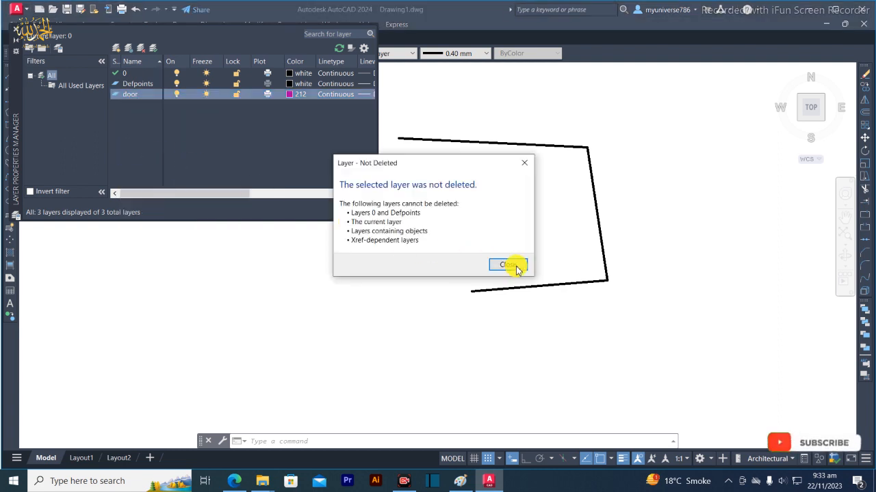
pyautogui.click(513, 264)
# Close the Layer Properties Manager and erase the remaining magenta door-layer objects lying far from the black lines
pyautogui.scroll(-3, 638, 275)
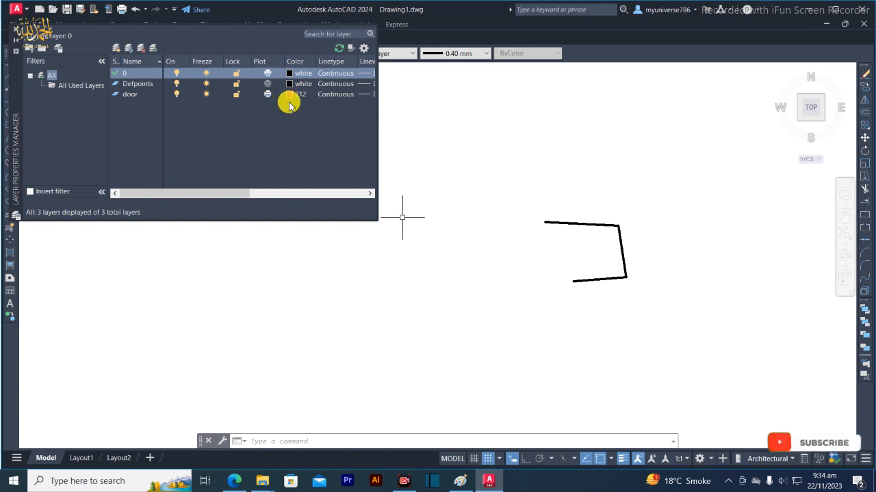
pyautogui.click(16, 31)
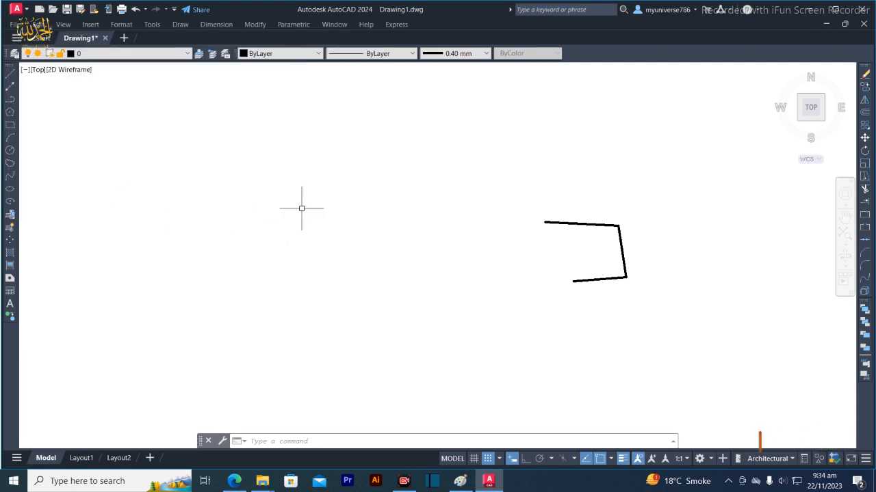
pyautogui.scroll(-6, 302, 209)
pyautogui.scroll(-4, 294, 173)
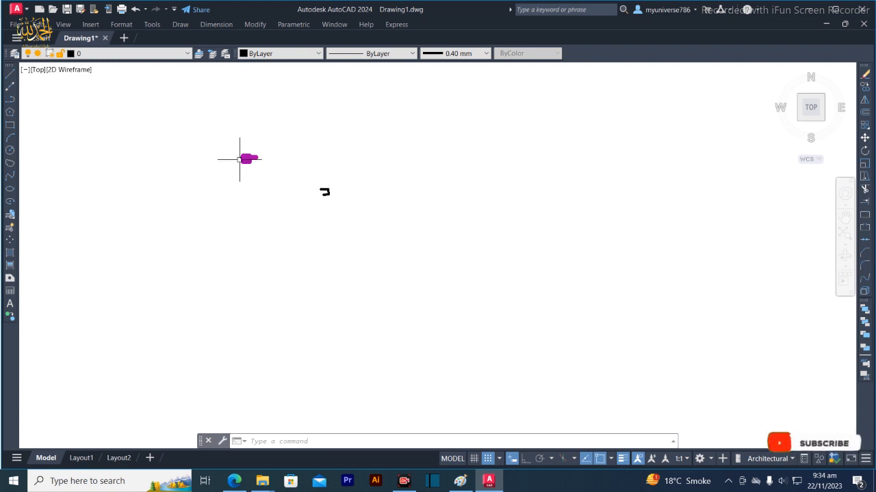
pyautogui.moveTo(277, 130)
pyautogui.mouseDown()
pyautogui.moveTo(249, 172)
pyautogui.moveTo(176, 163)
pyautogui.mouseUp()
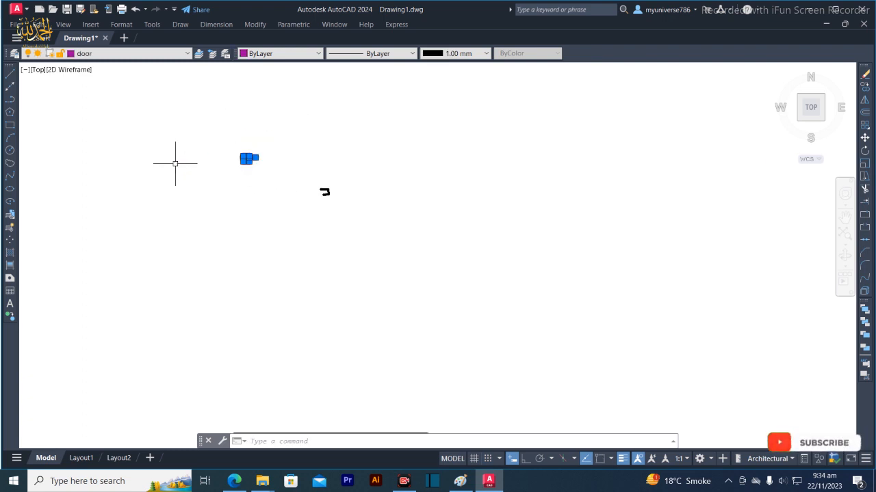
pyautogui.press('Delete')
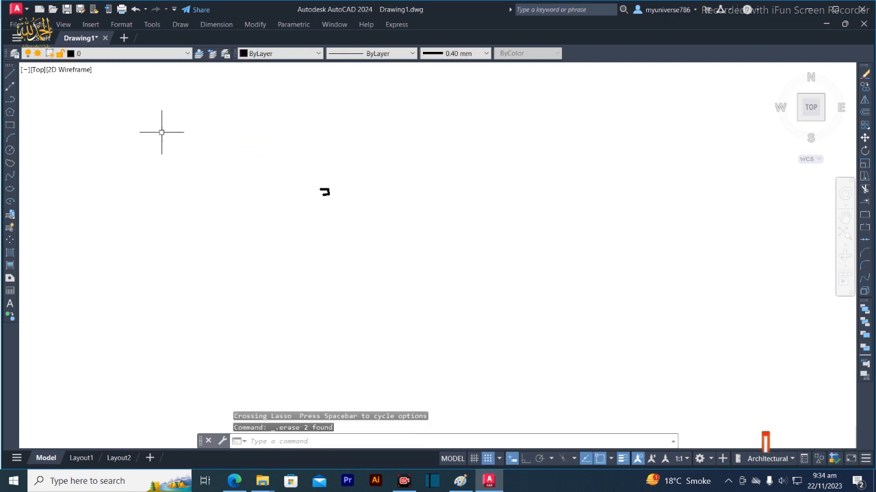
# Reopen the Layer Properties Manager and delete the door layer
pyautogui.click(14, 53)
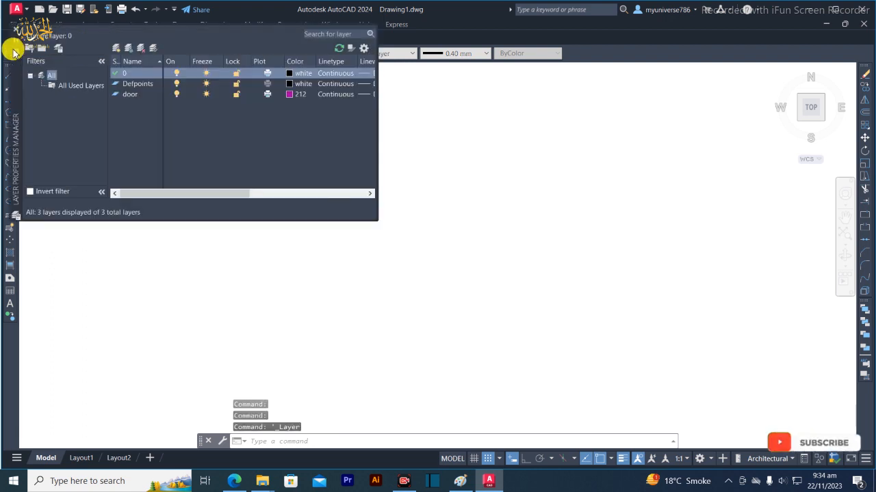
pyautogui.rightClick(123, 94)
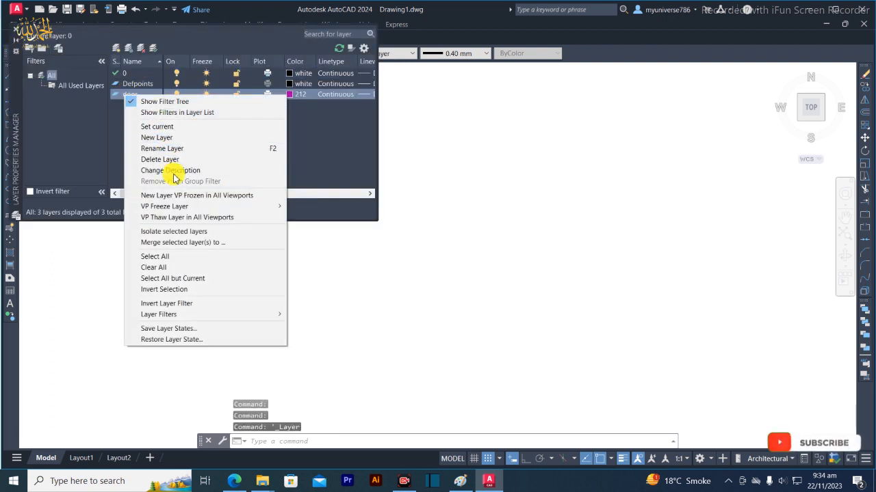
pyautogui.click(171, 162)
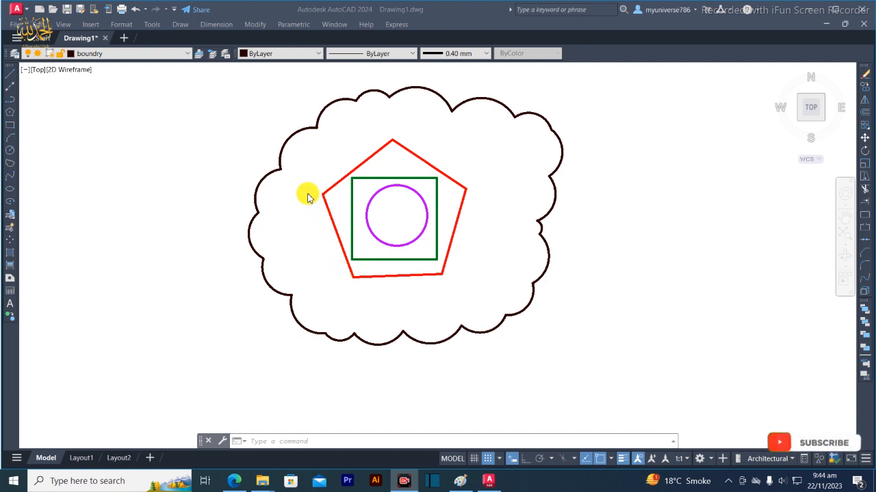
# Open the Layer Properties Manager and set the boundry layer's color to index color 173
pyautogui.click(13, 55)
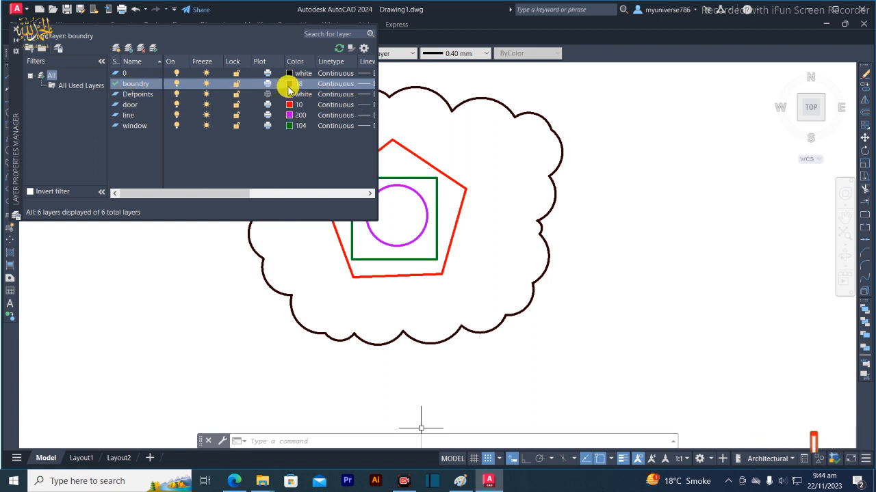
pyautogui.click(290, 83)
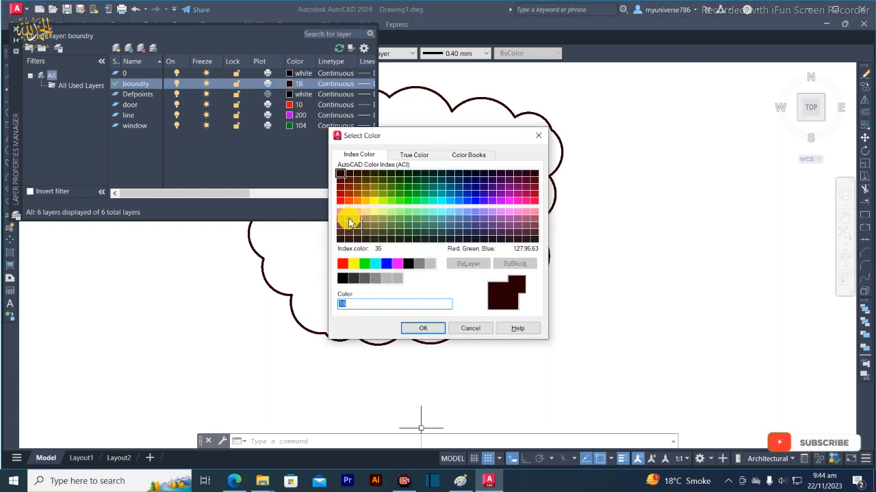
pyautogui.click(475, 219)
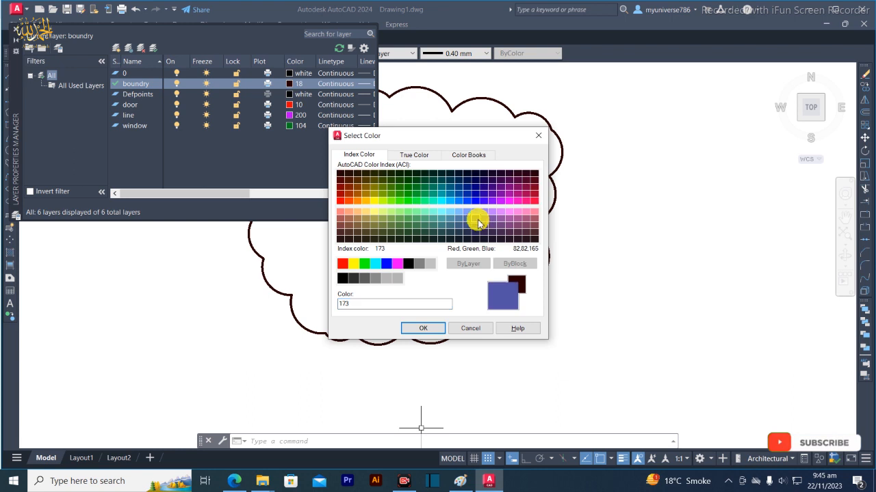
pyautogui.click(433, 332)
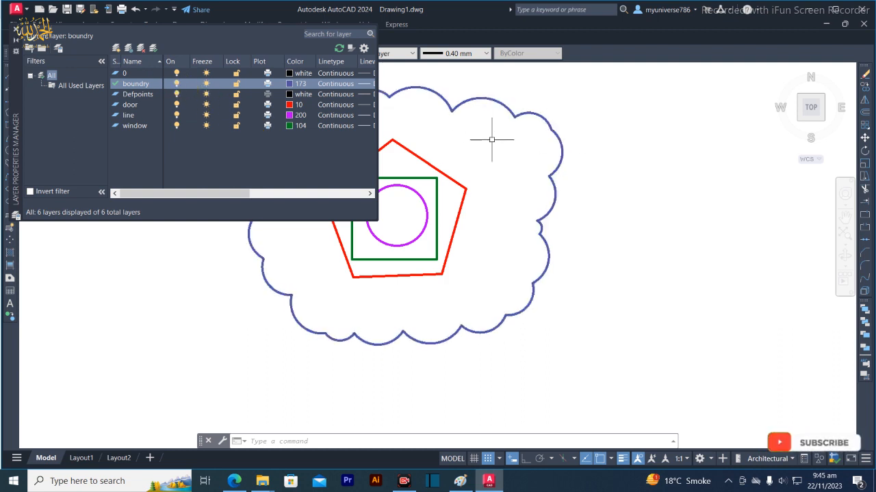
# Turn the door, line and window layers off and back on one at a time, and close the Layer Properties Manager
pyautogui.click(177, 104)
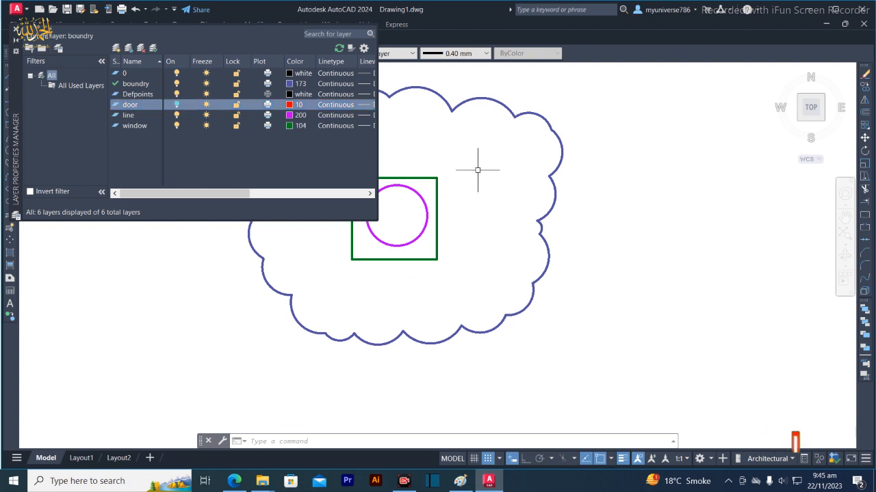
pyautogui.click(176, 105)
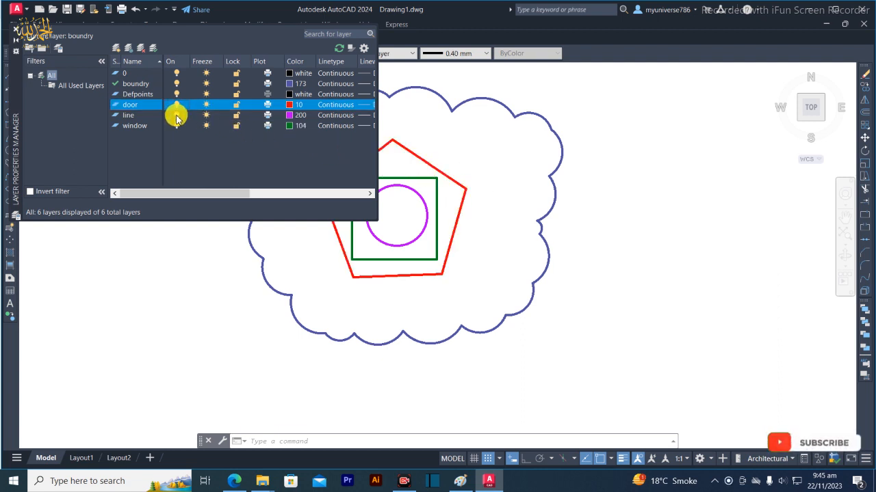
pyautogui.click(177, 115)
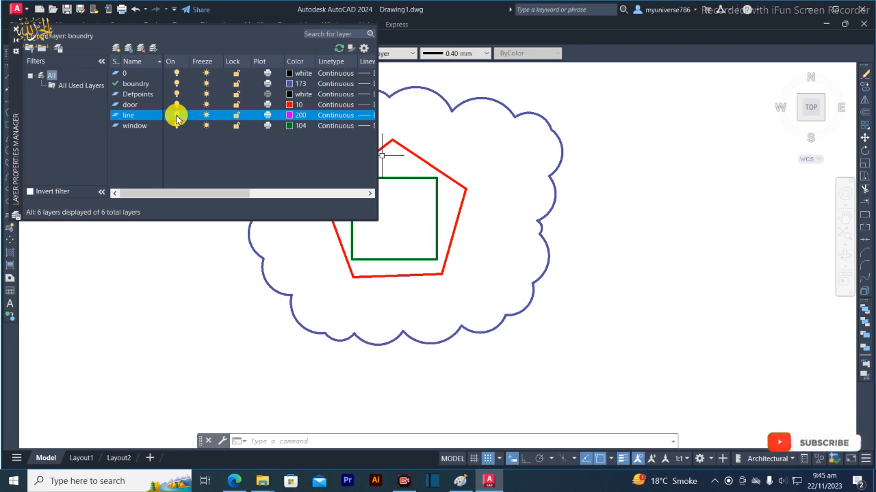
pyautogui.click(176, 126)
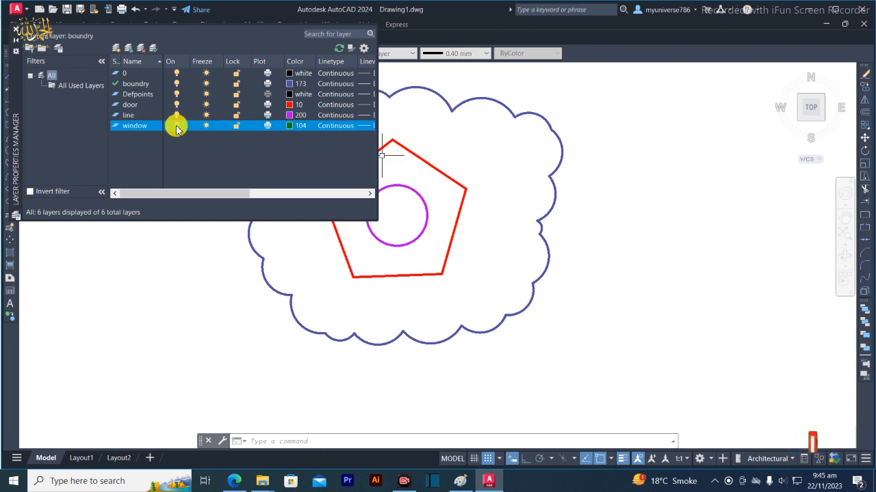
pyautogui.click(177, 126)
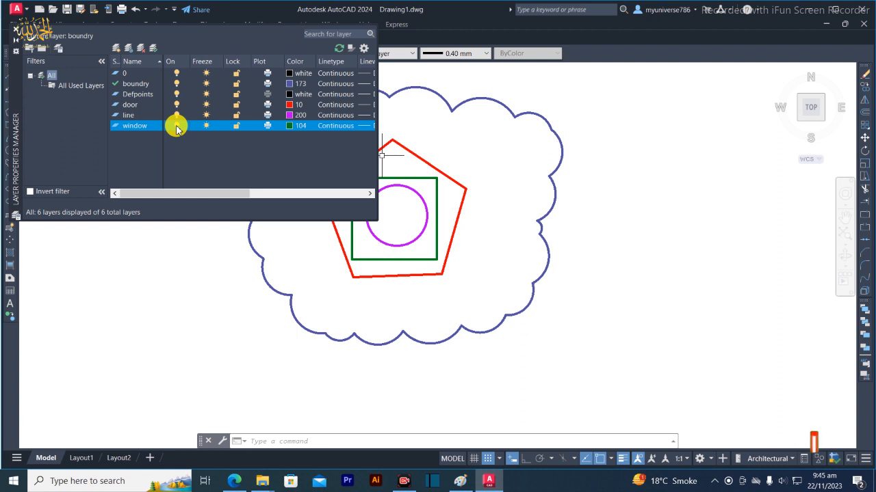
pyautogui.click(16, 32)
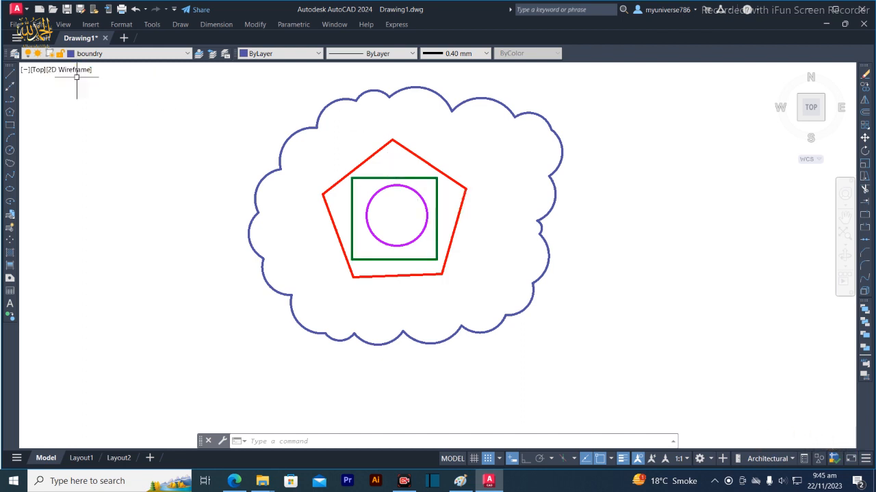
# Make the window layer current in the Layer Properties Manager and close it
pyautogui.click(12, 55)
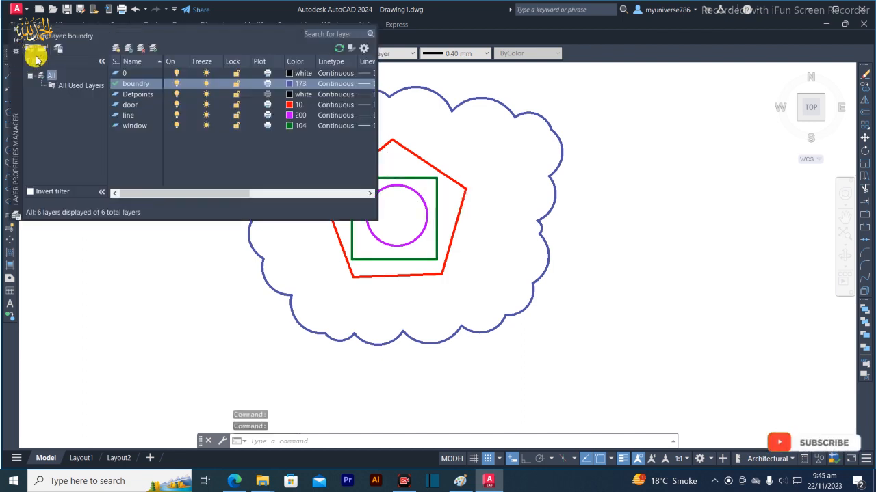
pyautogui.doubleClick(116, 126)
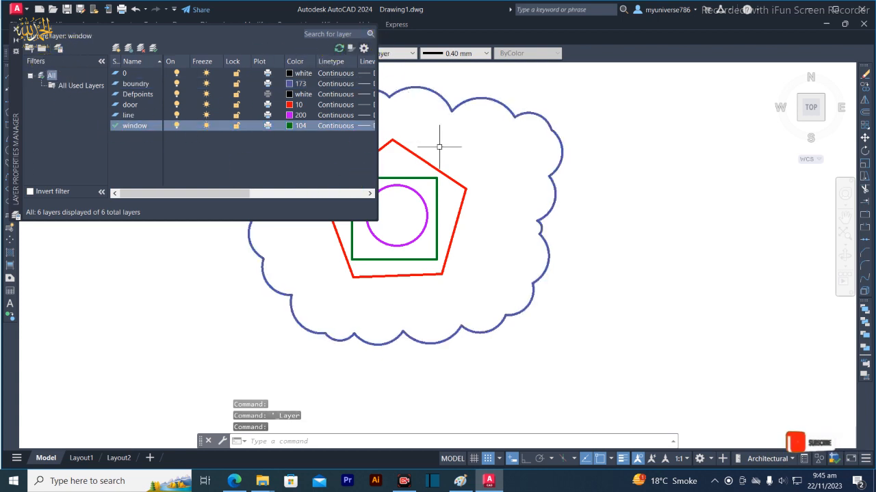
pyautogui.click(15, 29)
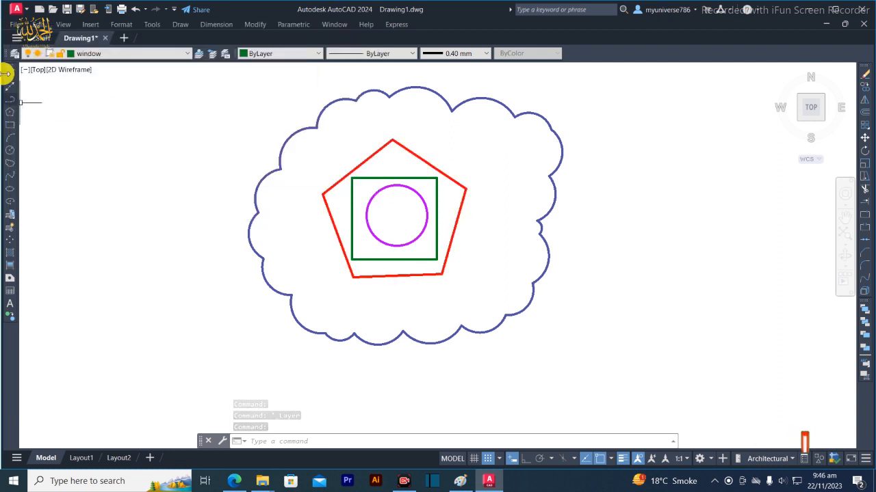
# Draw a rectangle about 43'-3" wide and 57'-4" high on the window layer, overlapping the left side of the revision cloud
pyautogui.click(10, 126)
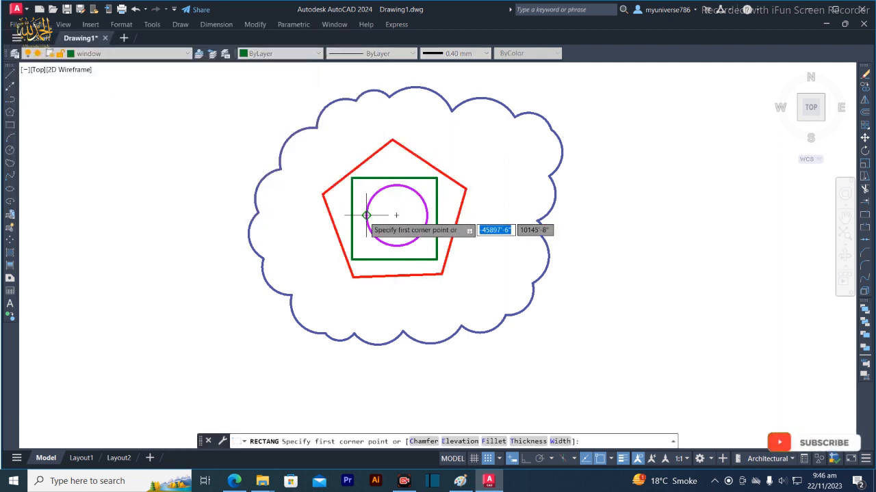
pyautogui.click(158, 154)
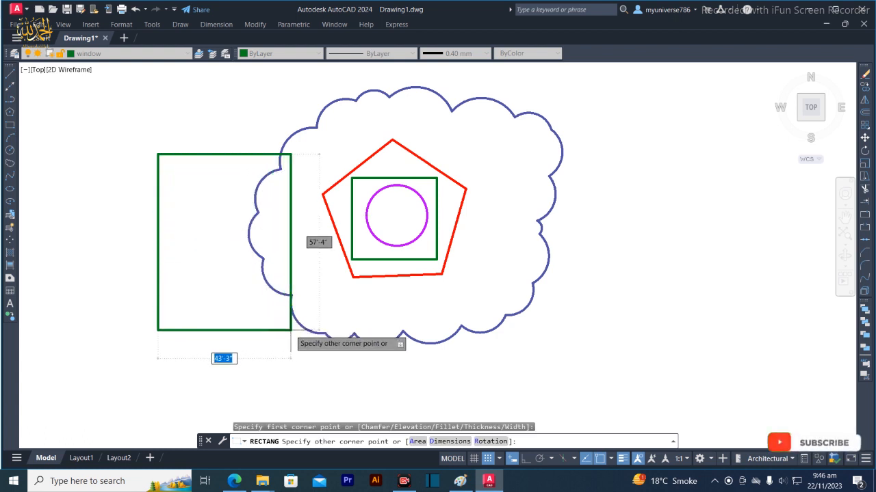
pyautogui.click(292, 330)
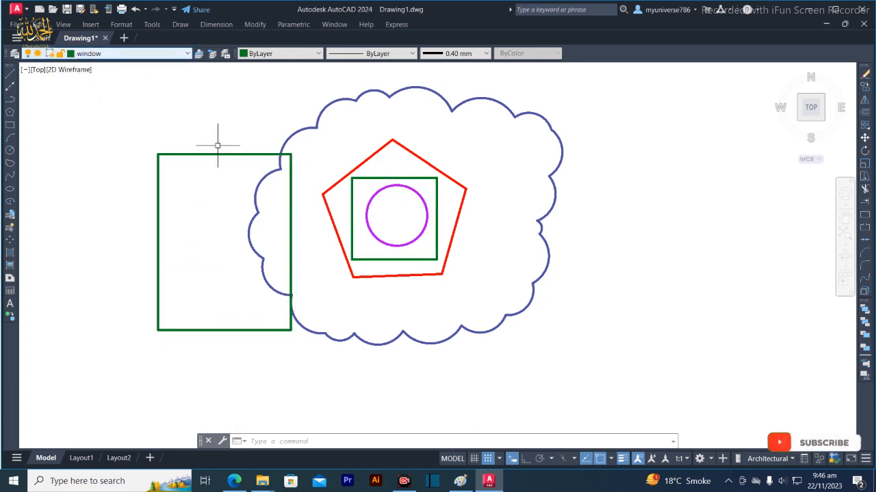
# Move the large rectangle overlapping the revision cloud from the window layer to the door layer and deselect it
pyautogui.moveTo(209, 154)
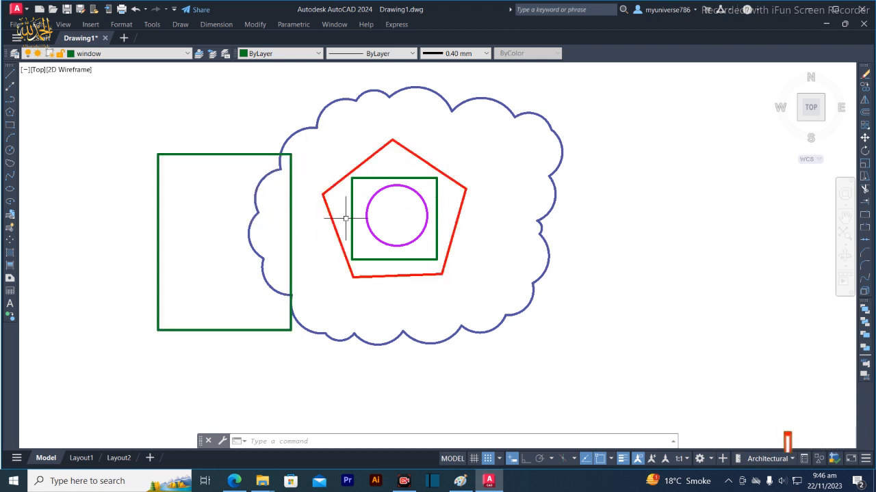
pyautogui.click(223, 154)
pyautogui.moveTo(225, 154)
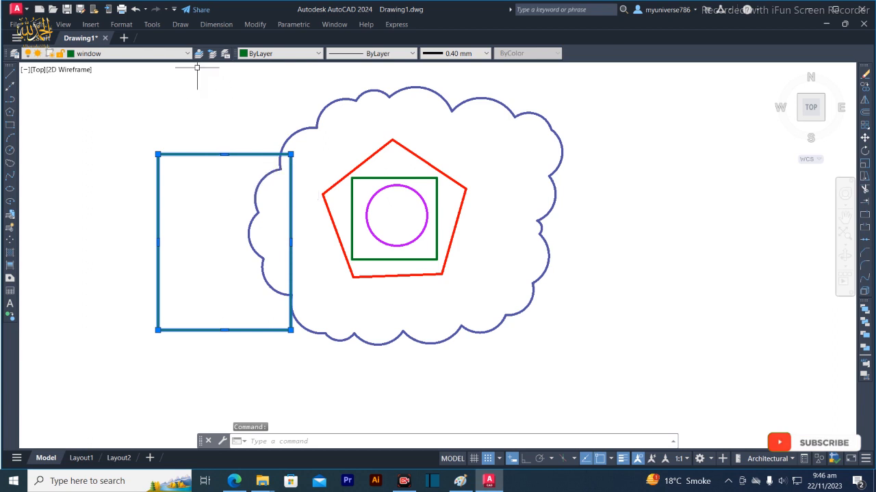
pyautogui.click(186, 54)
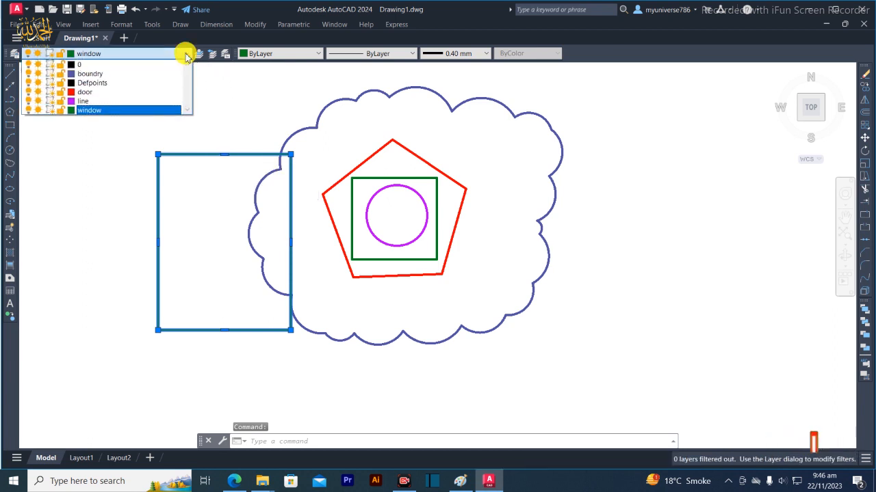
pyautogui.click(86, 92)
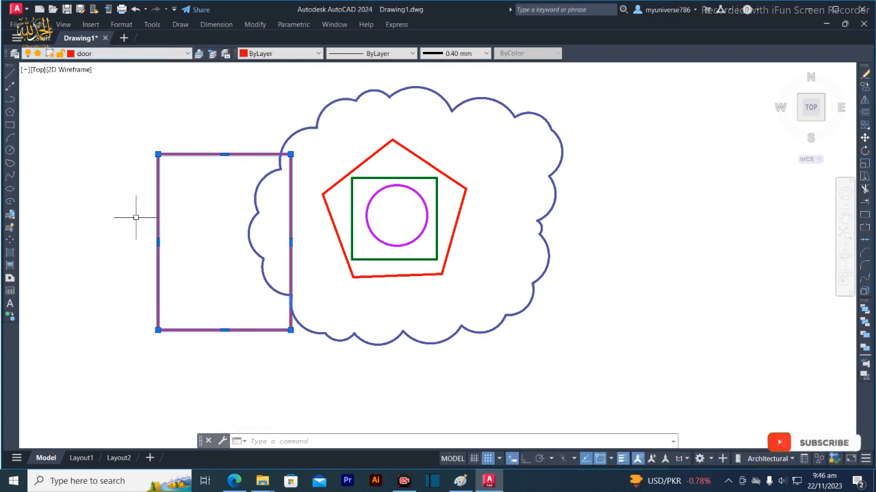
pyautogui.press('Escape')
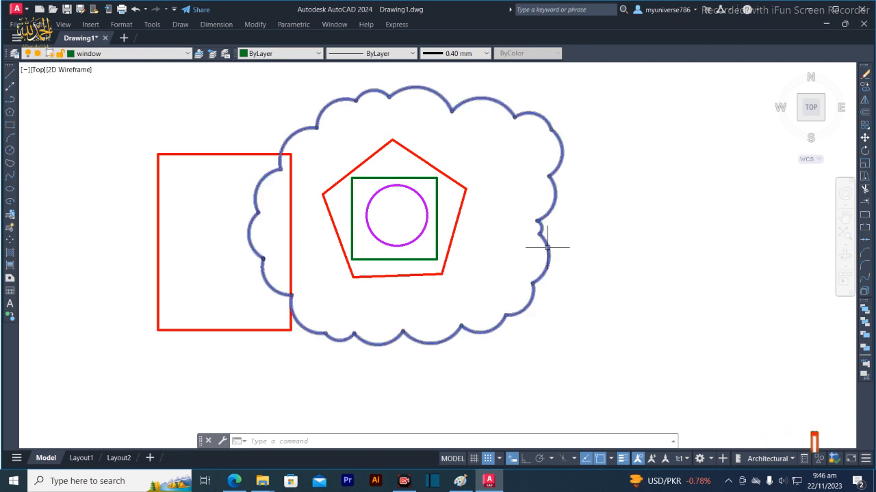
# Select the revision cloud, pentagon, large rectangle and inner square together to check the layer display, and clear the selection
pyautogui.click(465, 102)
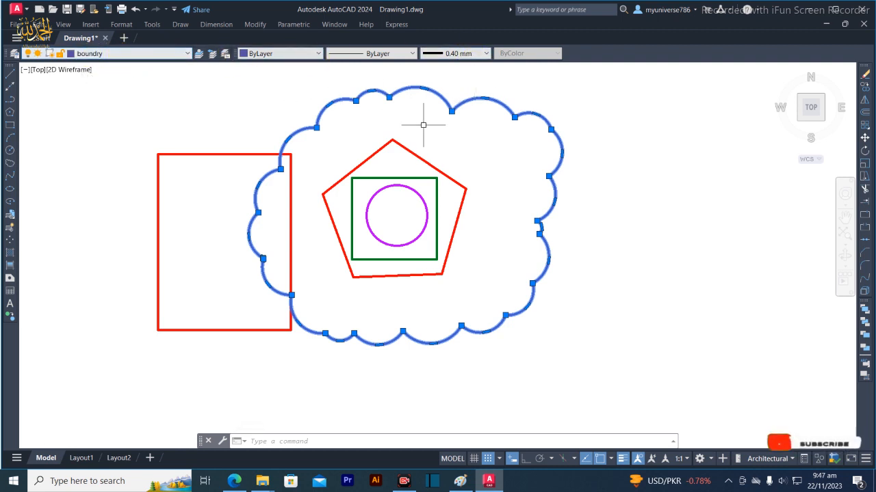
pyautogui.click(417, 155)
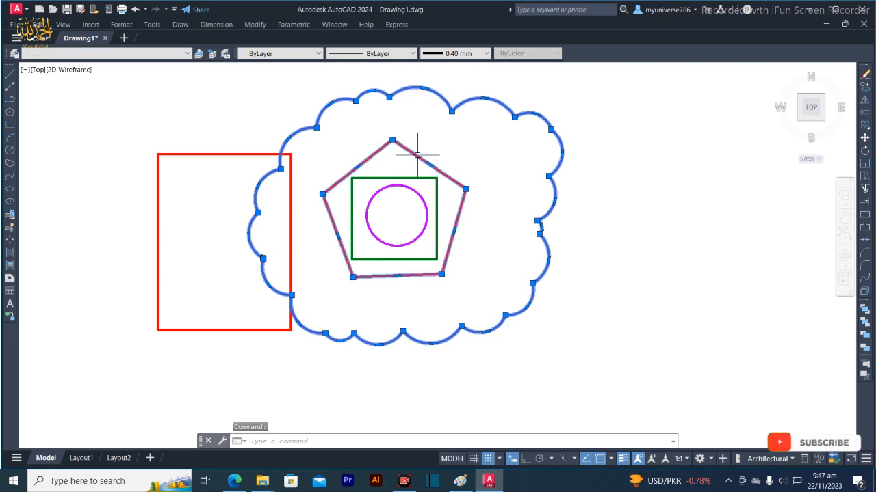
pyautogui.click(237, 154)
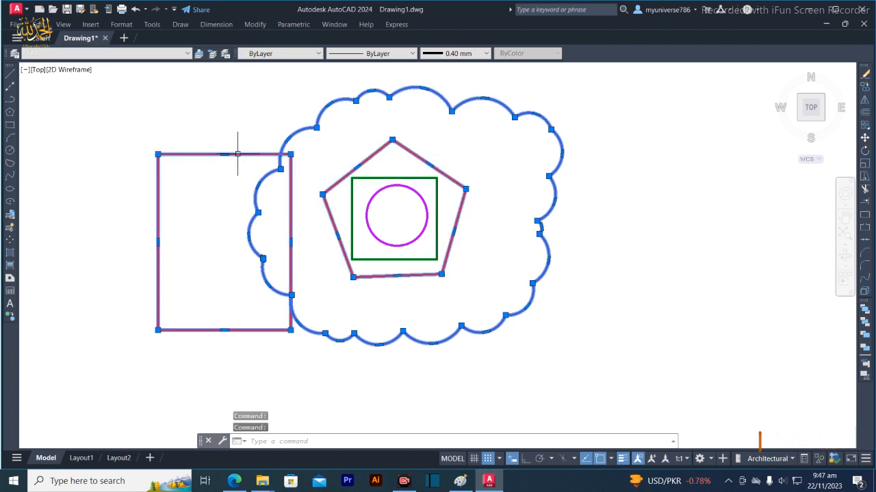
pyautogui.click(369, 178)
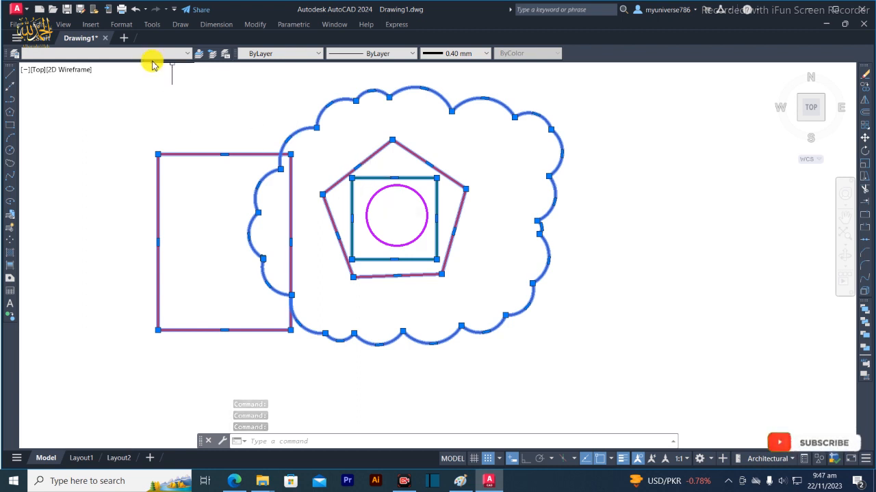
pyautogui.press('Escape')
pyautogui.press('Escape')
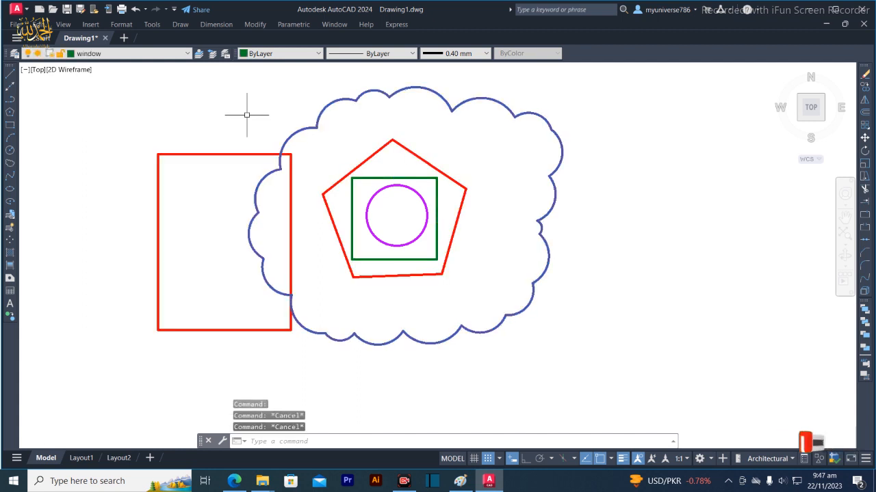
# Select the pentagon, the inner square and the circle one at a time to check which layer each is on
pyautogui.click(428, 164)
pyautogui.moveTo(428, 164)
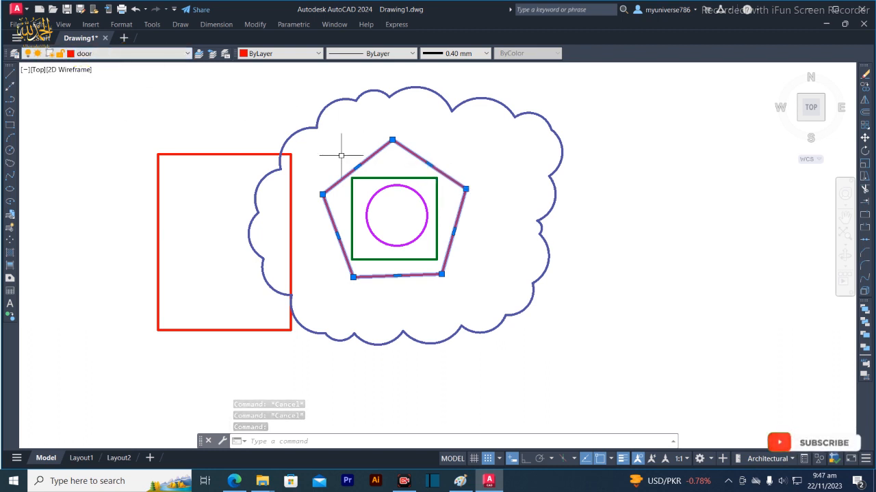
pyautogui.press('Escape')
pyautogui.click(368, 177)
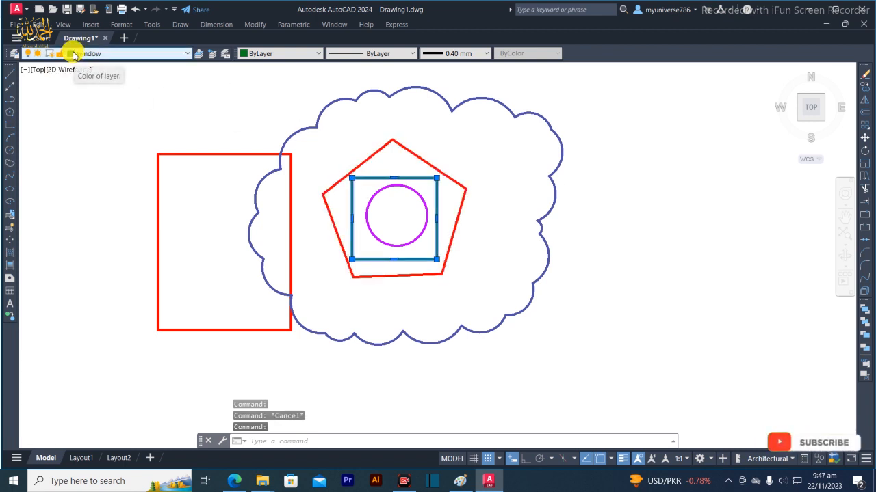
pyautogui.press('Escape')
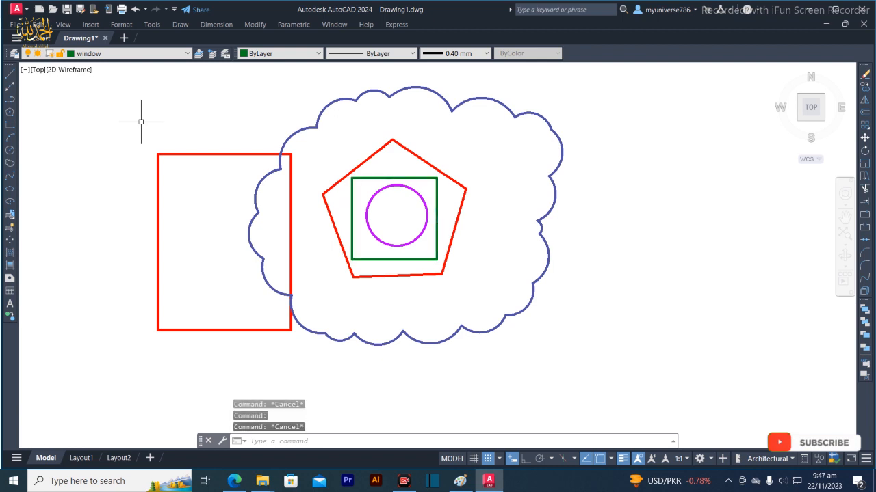
pyautogui.click(411, 189)
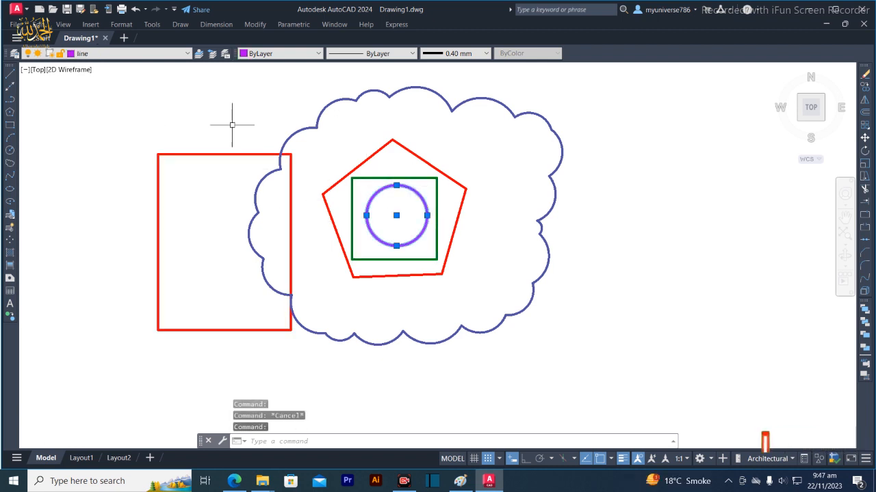